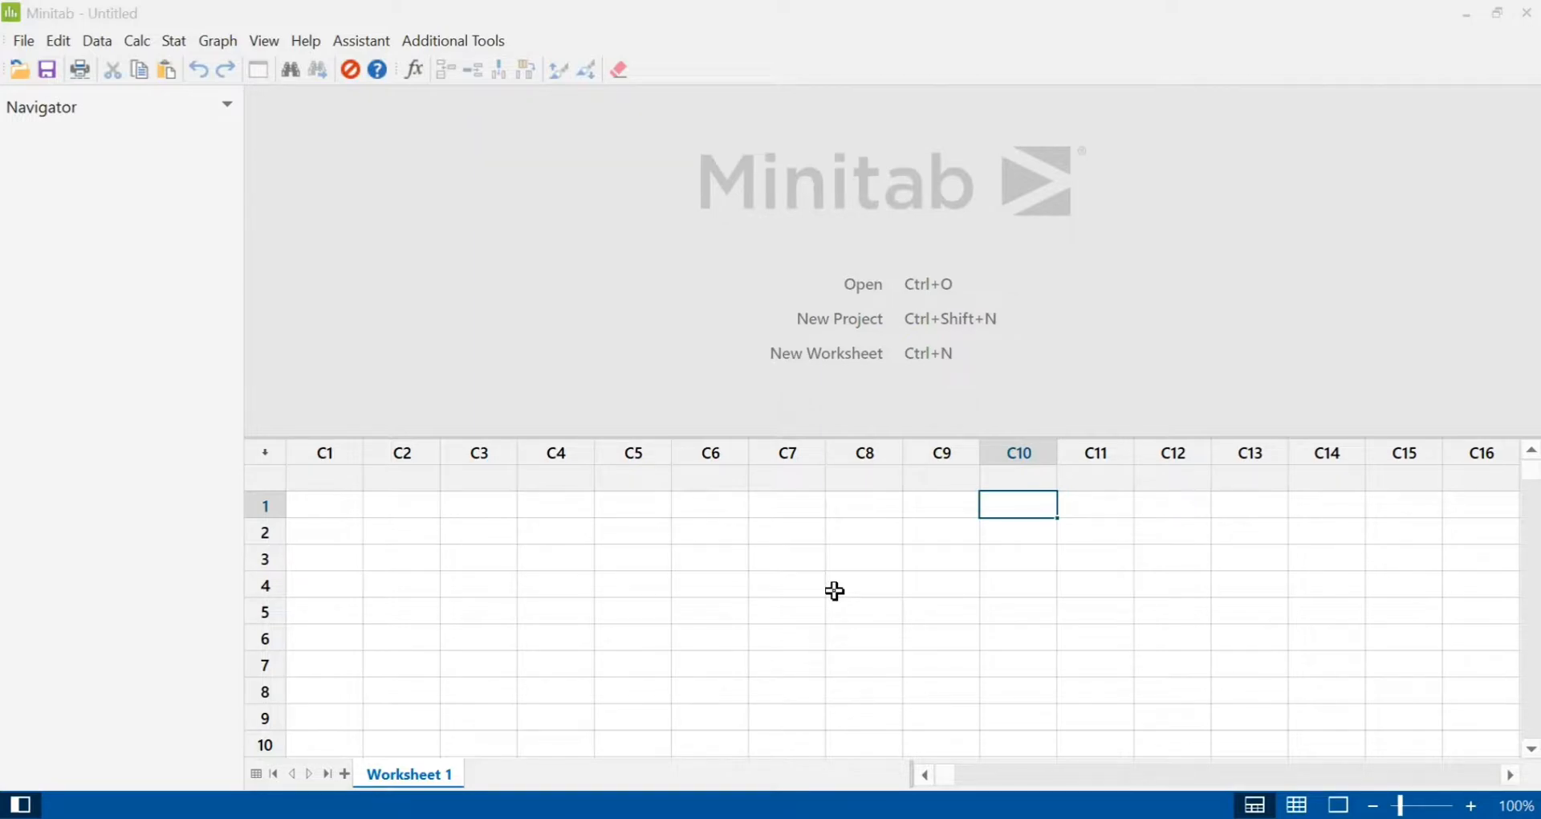
# Import the Excel file "Descriptive Statistics with Minitab" from Documents, using the default columns and column names
pyautogui.click(36, 41)
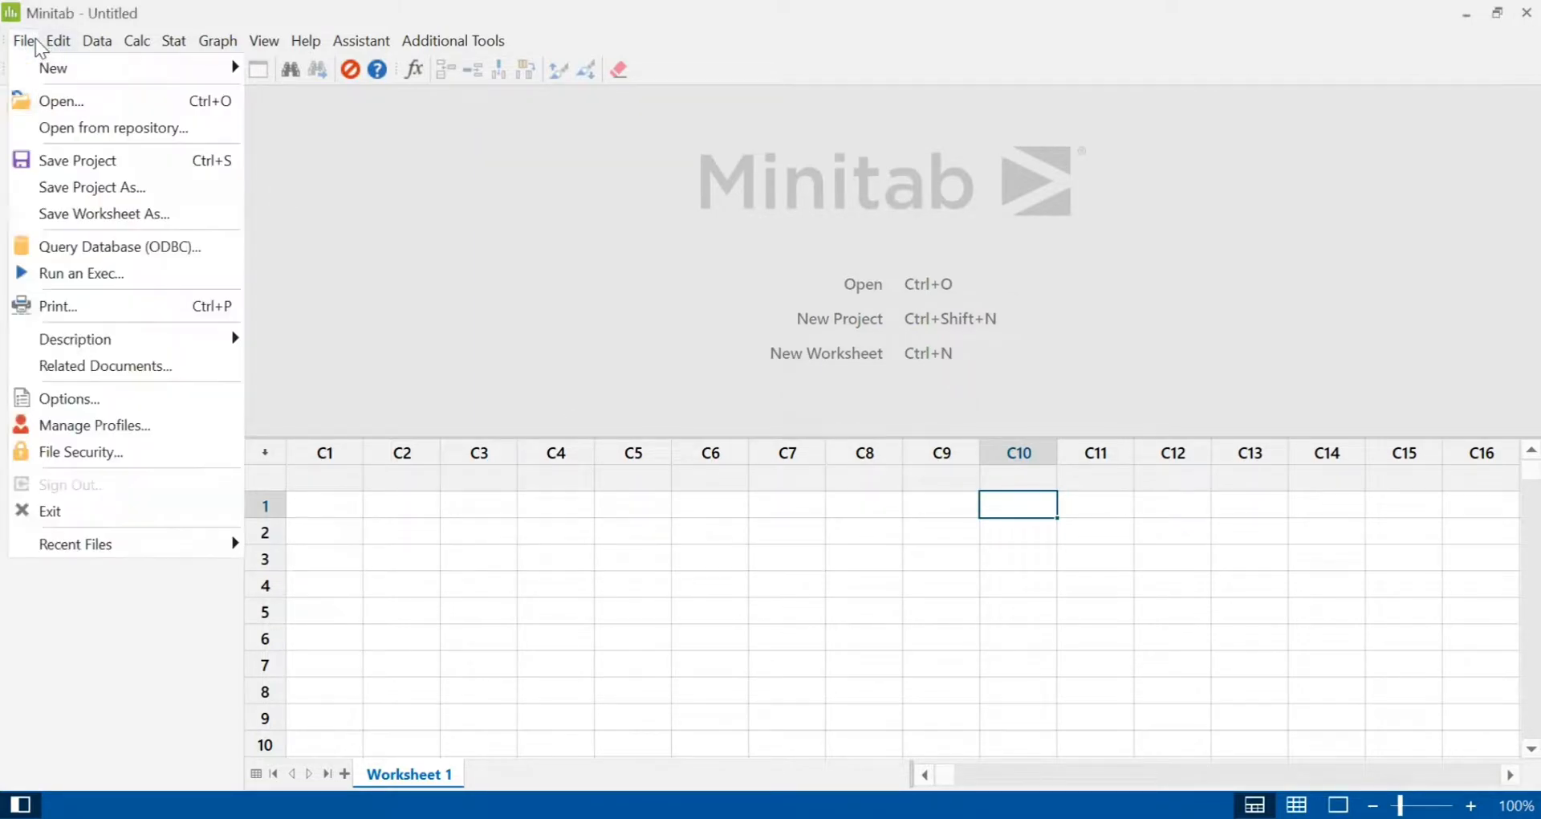
pyautogui.click(53, 103)
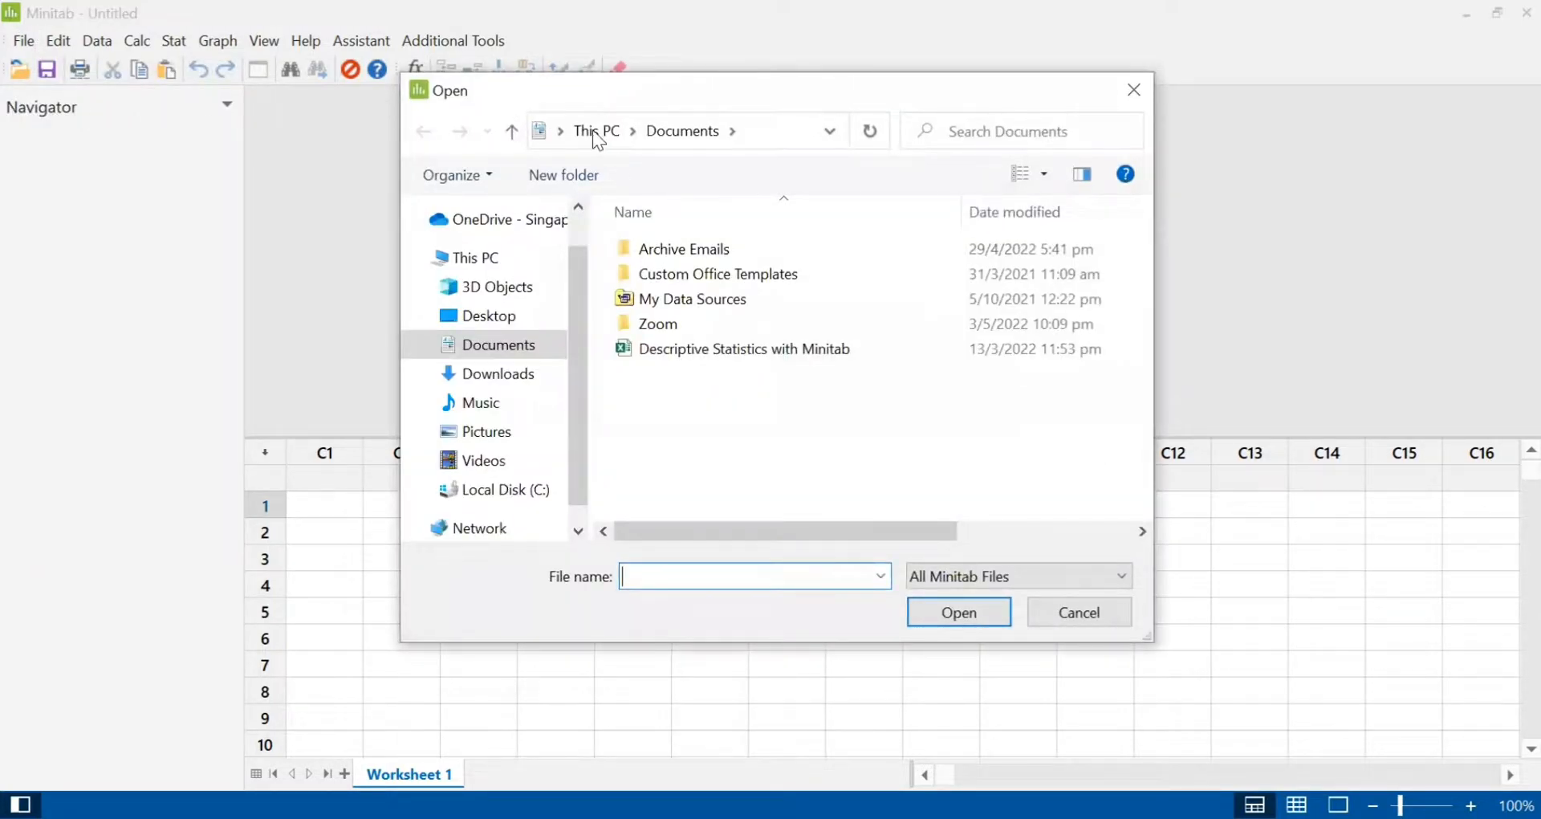
pyautogui.click(780, 353)
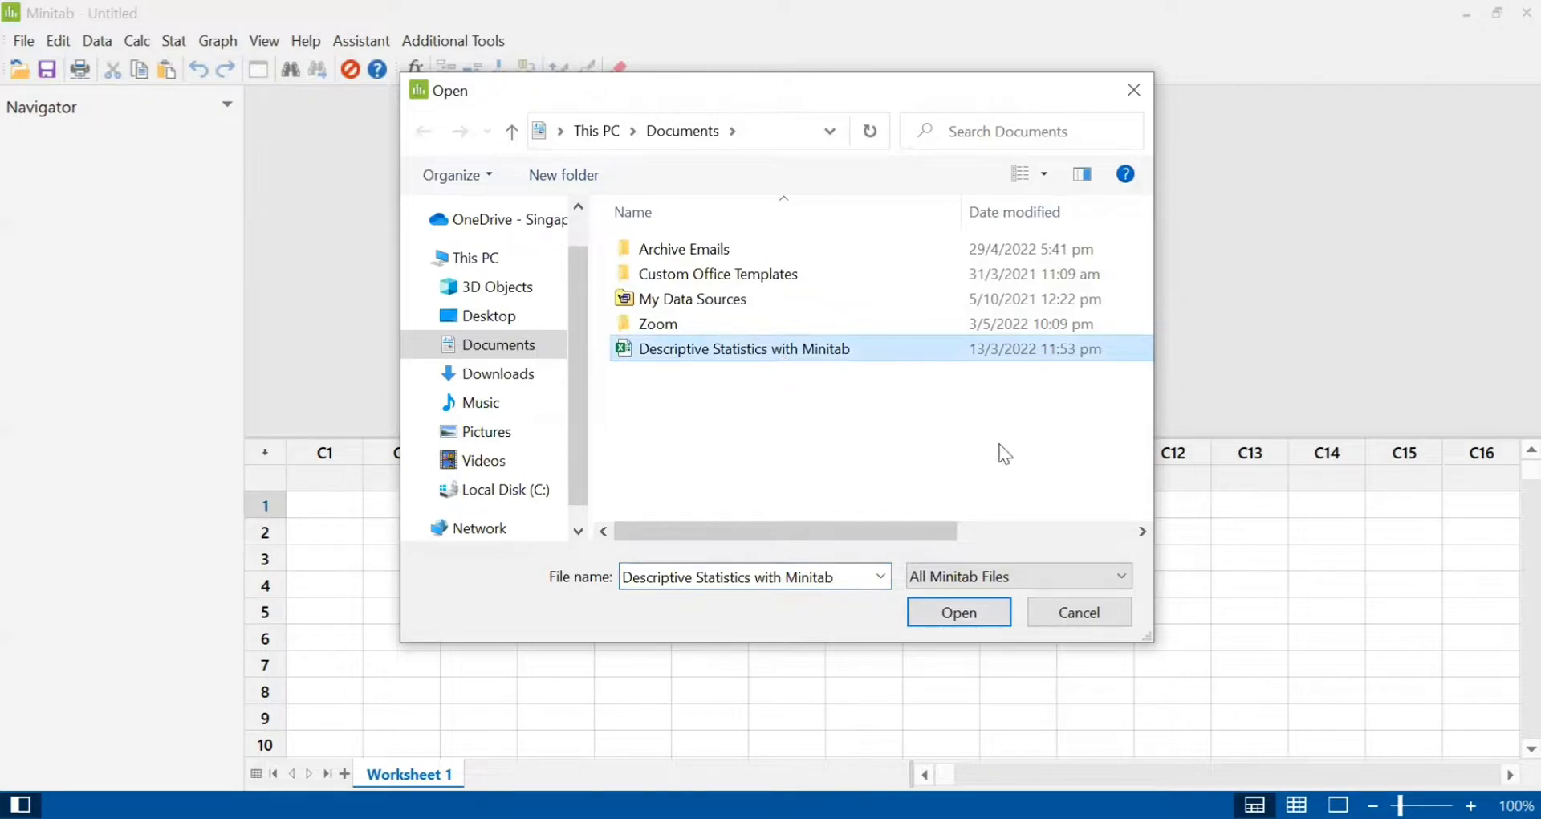
pyautogui.click(979, 615)
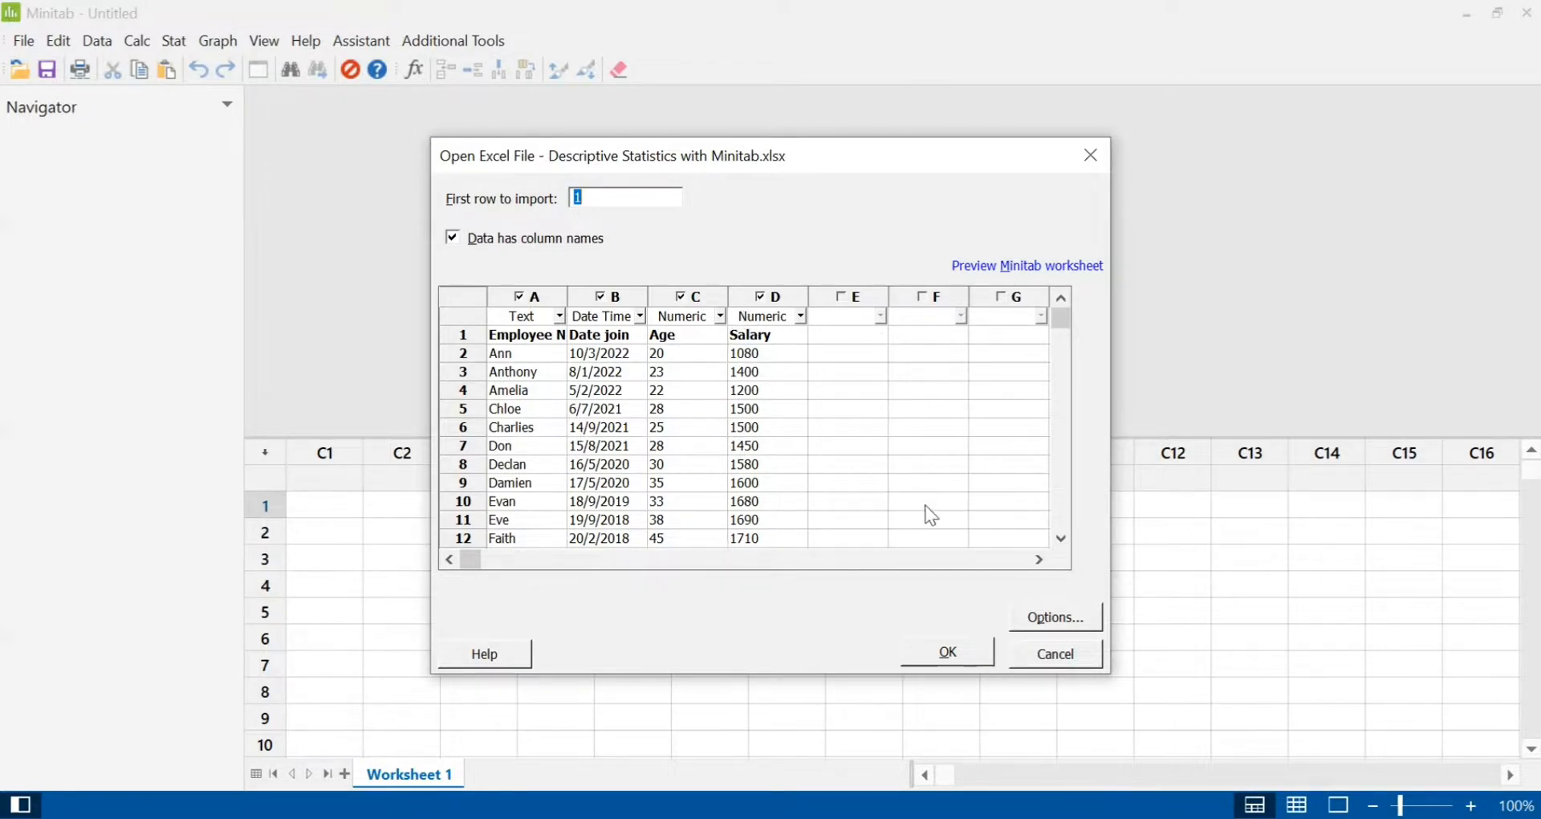
pyautogui.moveTo(938, 167); pyautogui.dragTo(942, 105)
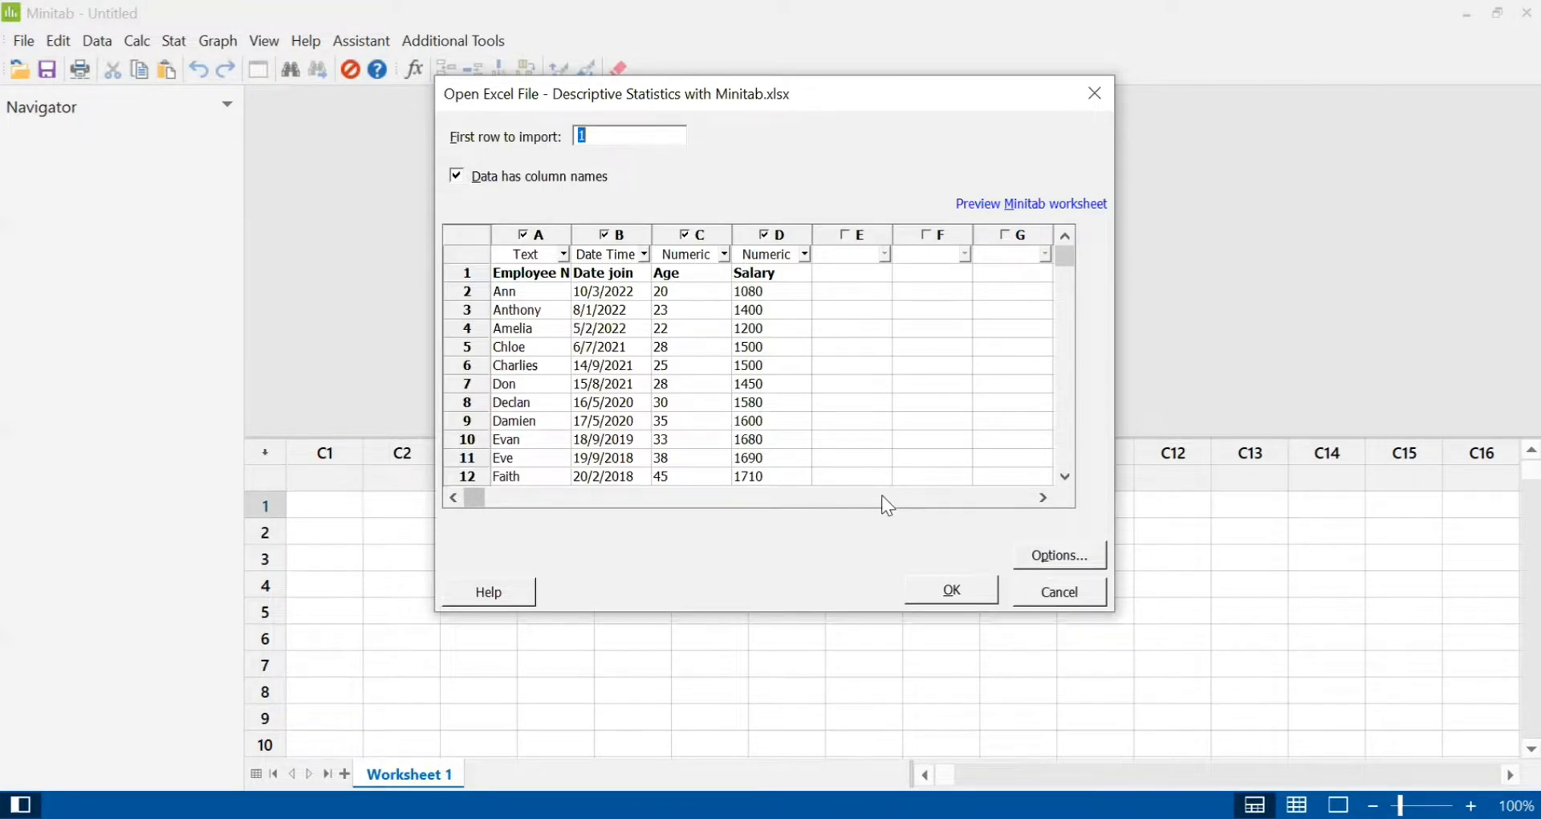
pyautogui.click(942, 595)
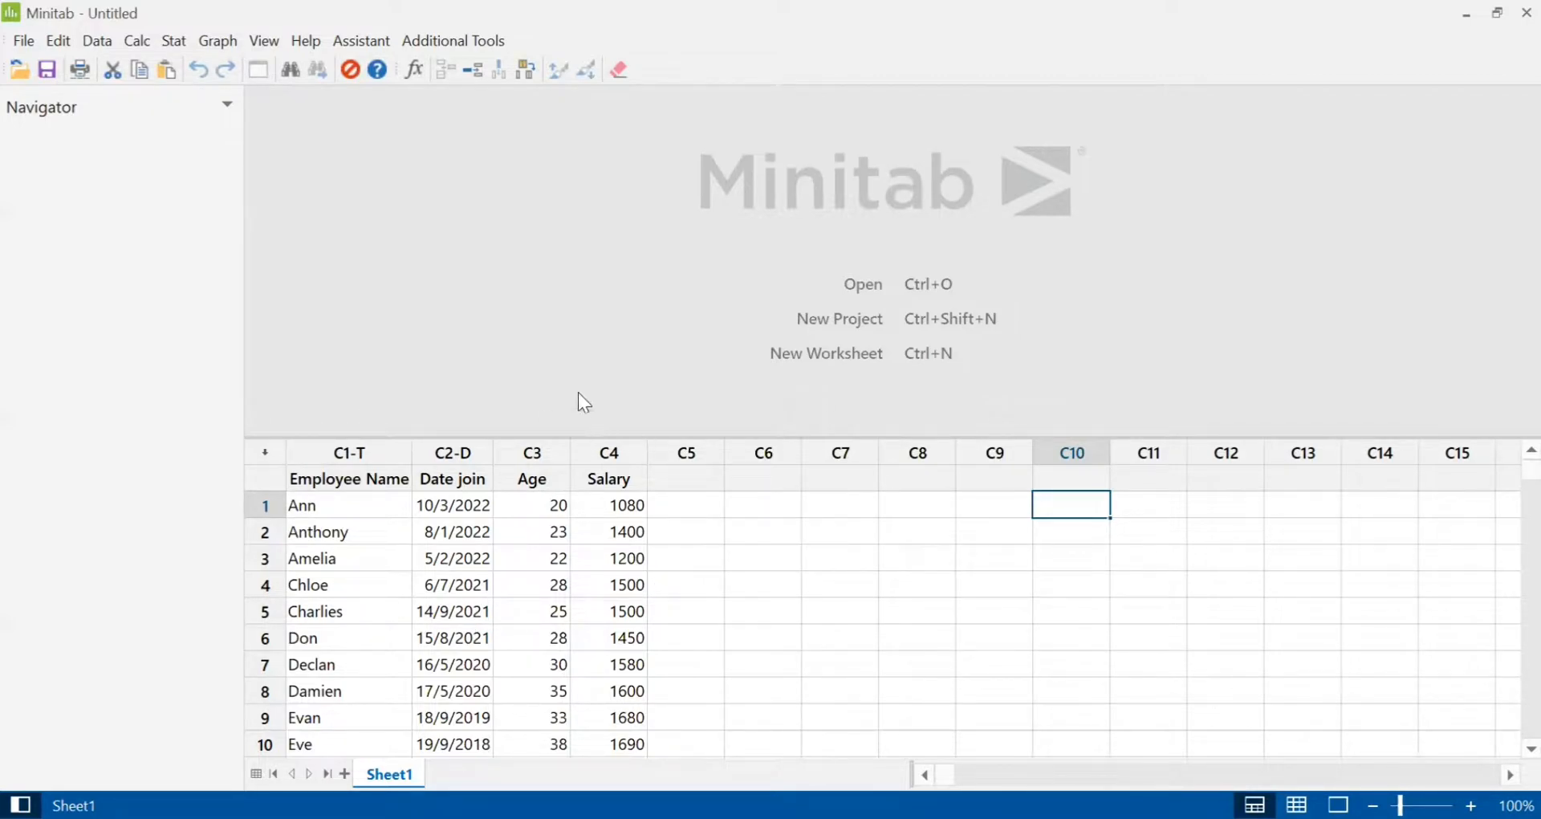
# Set up Display Descriptive Statistics with Salary as the variable
pyautogui.click(175, 41)
pyautogui.moveTo(148, 48)
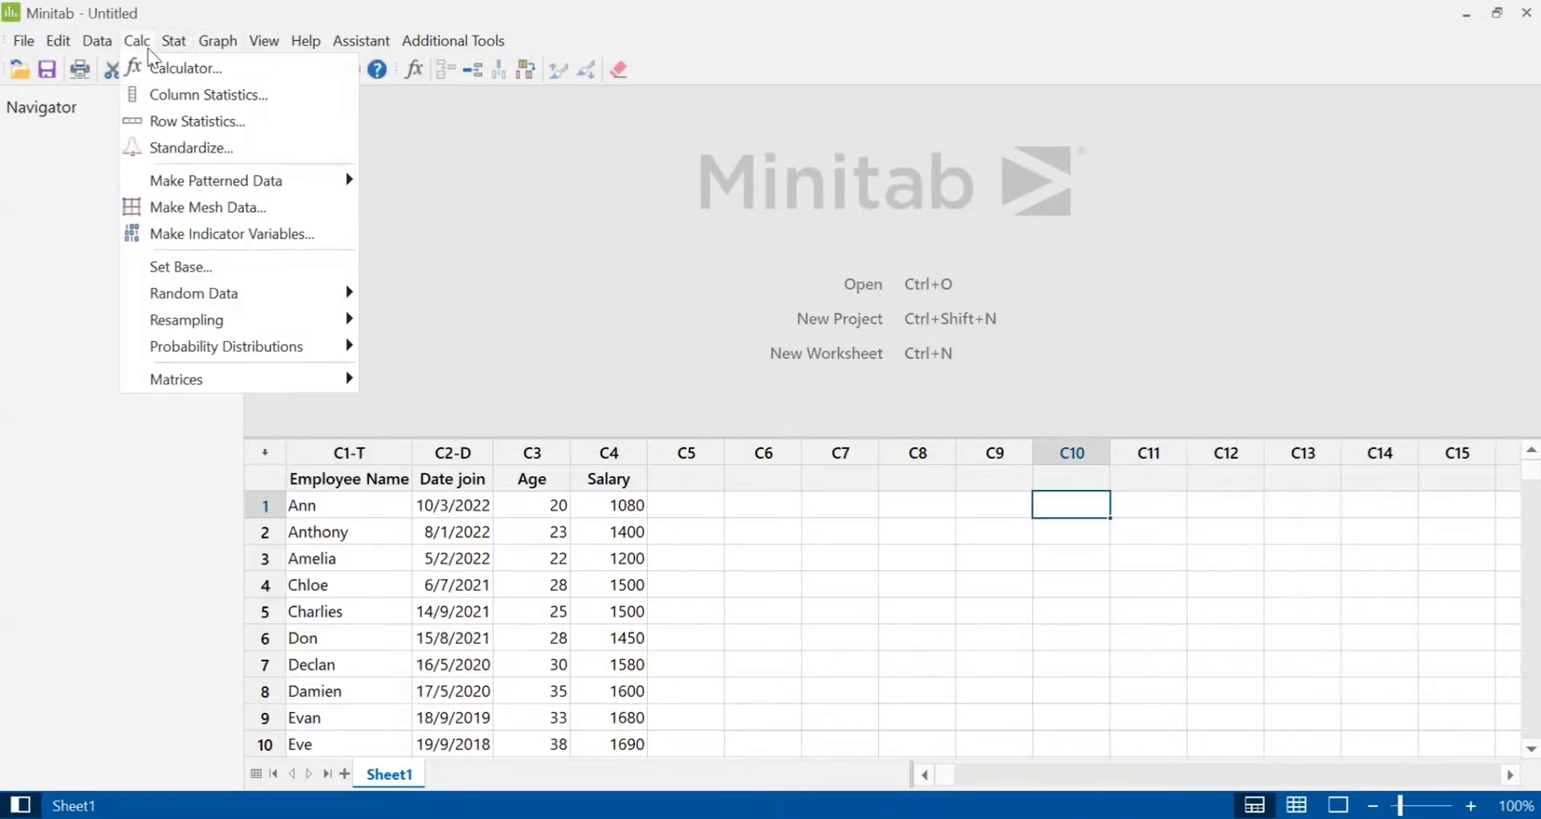
pyautogui.moveTo(182, 66)
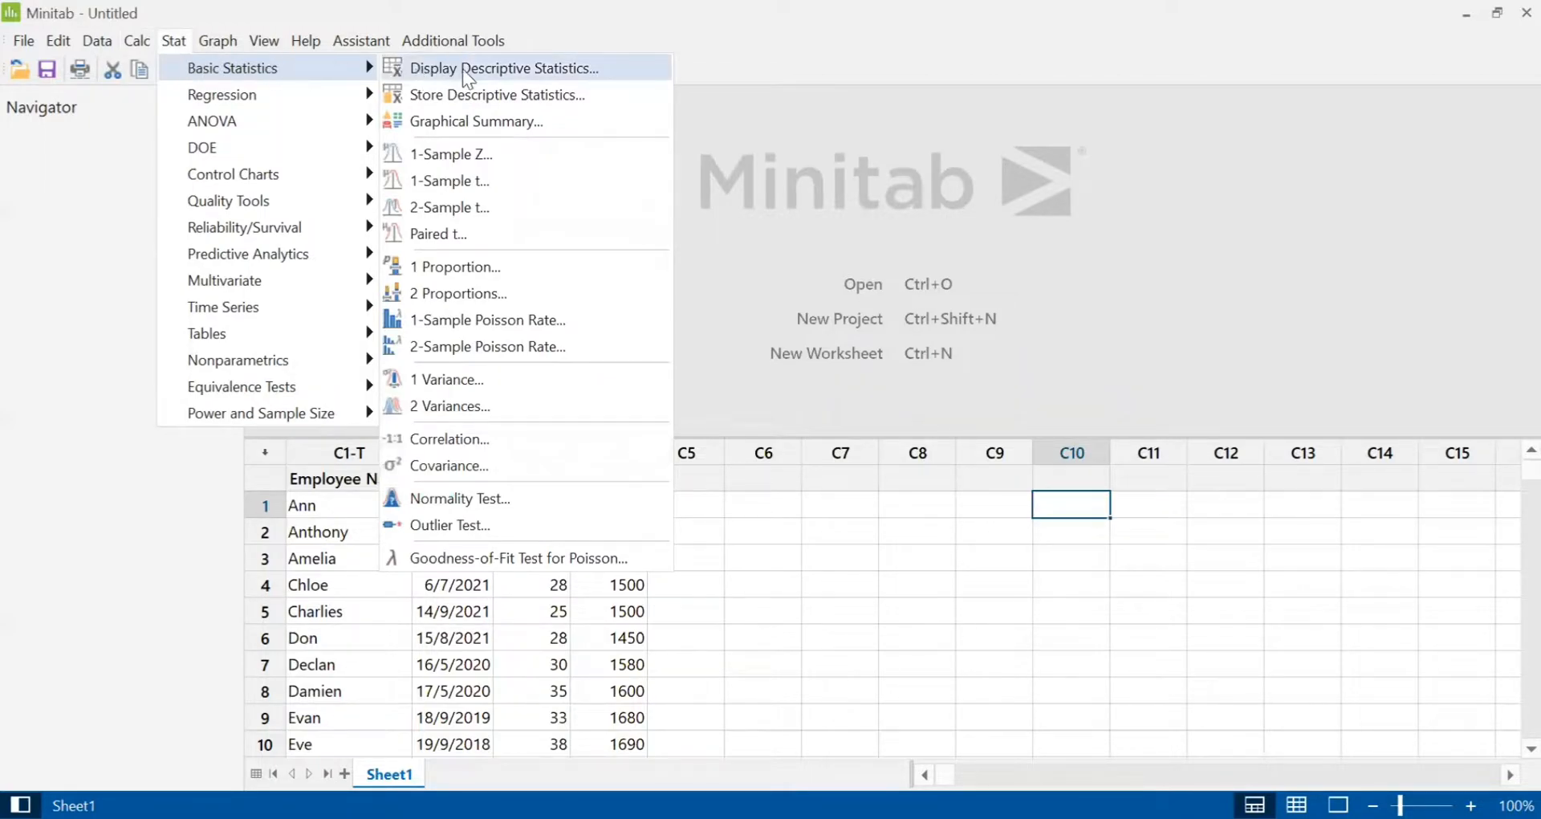
pyautogui.click(584, 71)
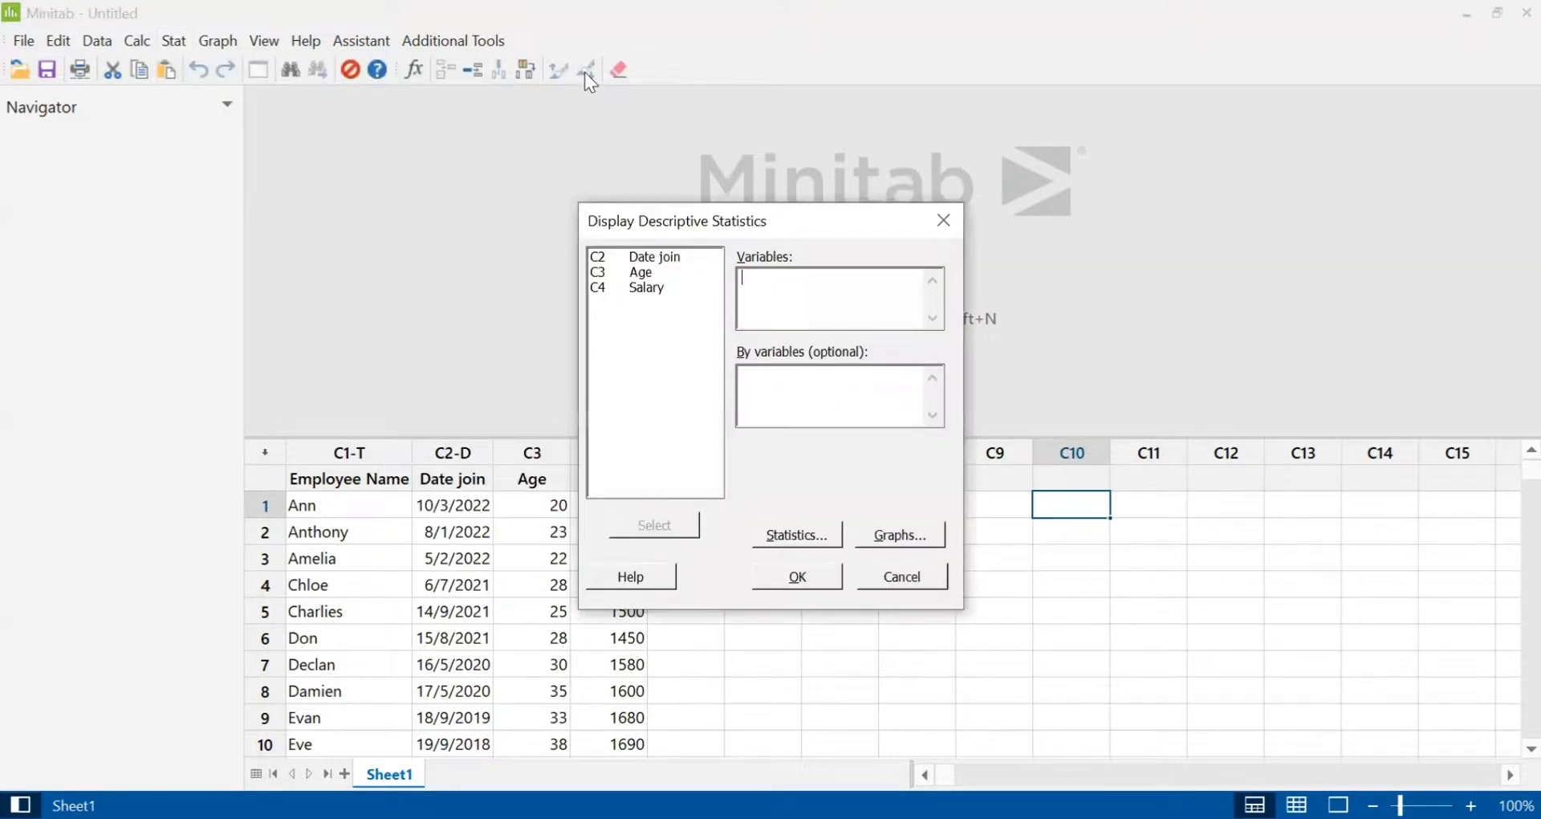
pyautogui.click(652, 287)
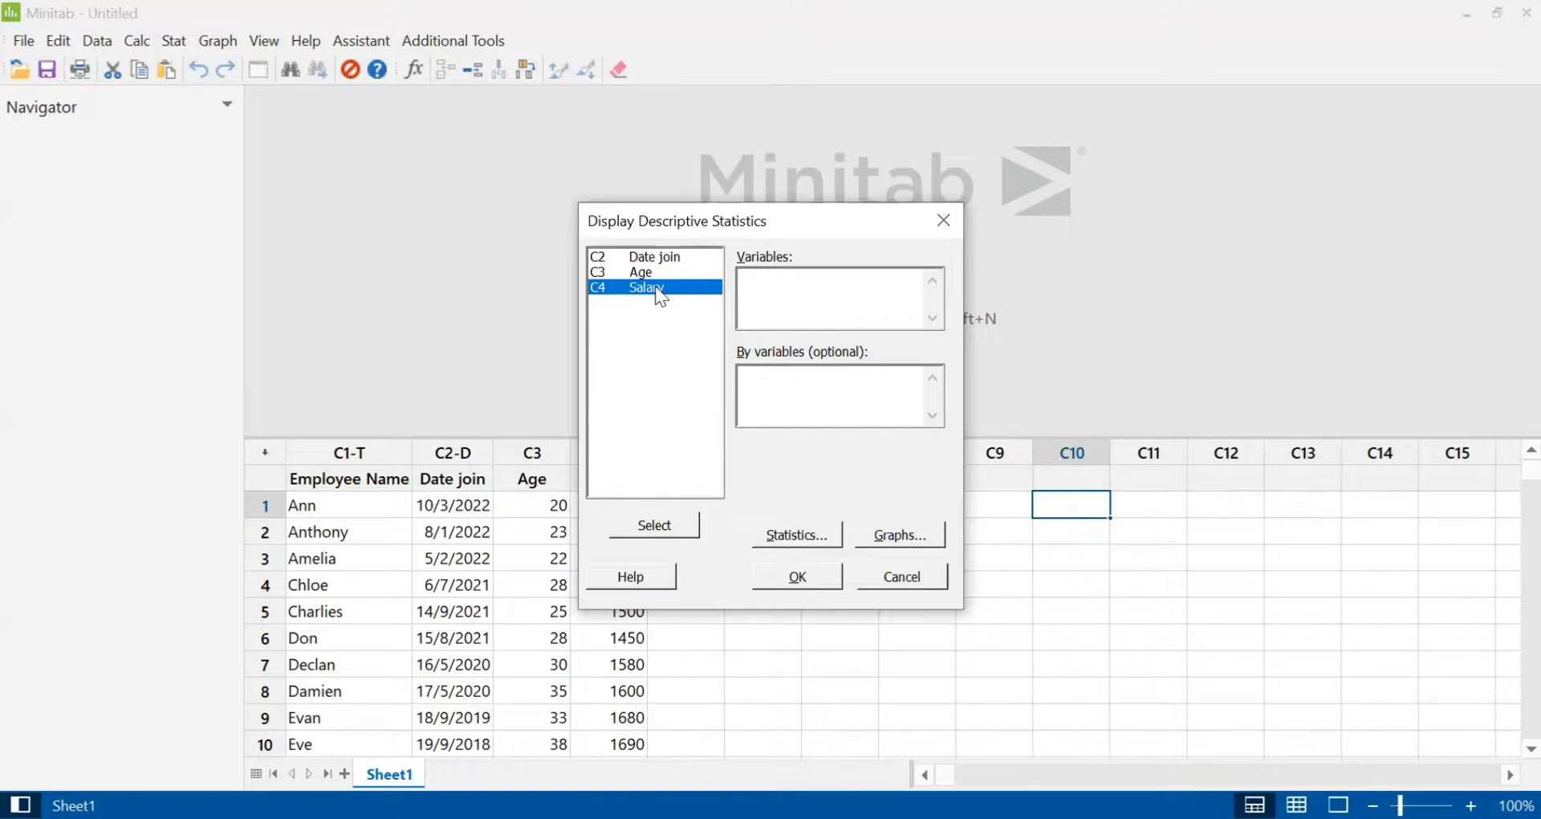
pyautogui.click(660, 533)
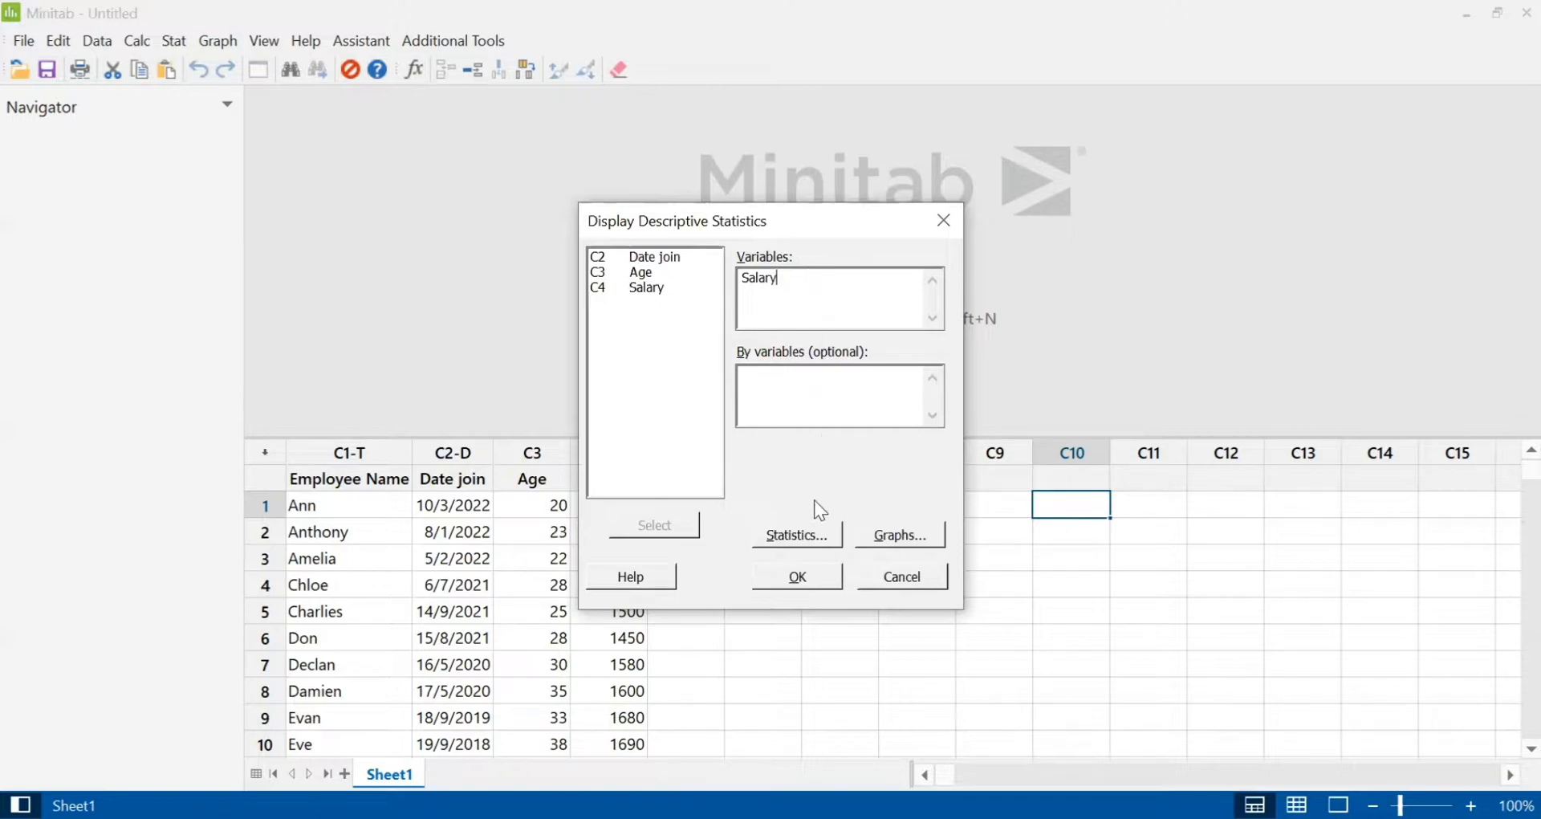
# Choose all available statistics for the Salary descriptive analysis
pyautogui.click(816, 540)
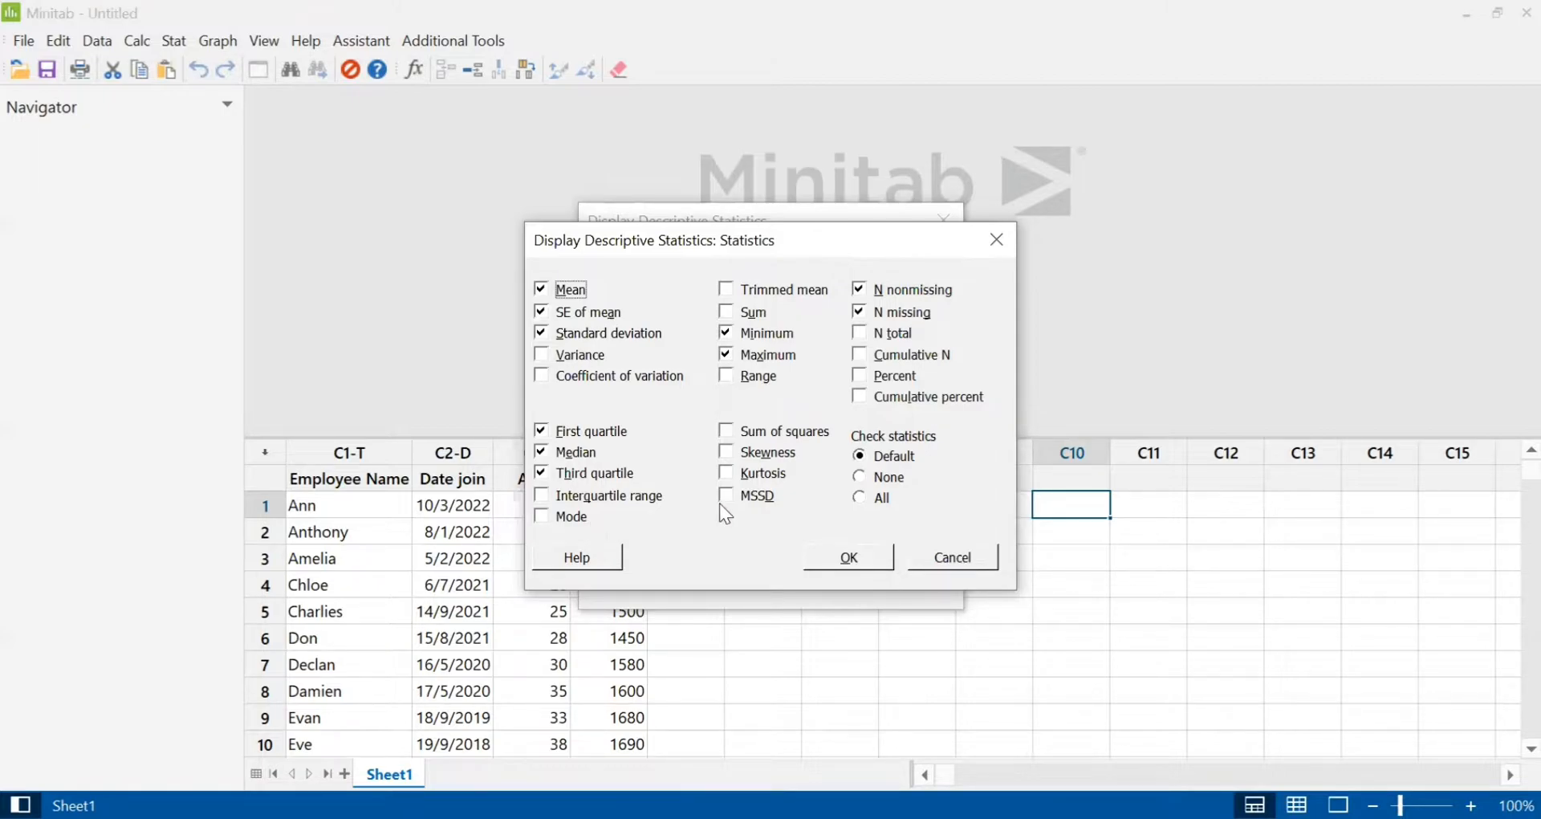
pyautogui.click(861, 497)
pyautogui.click(862, 566)
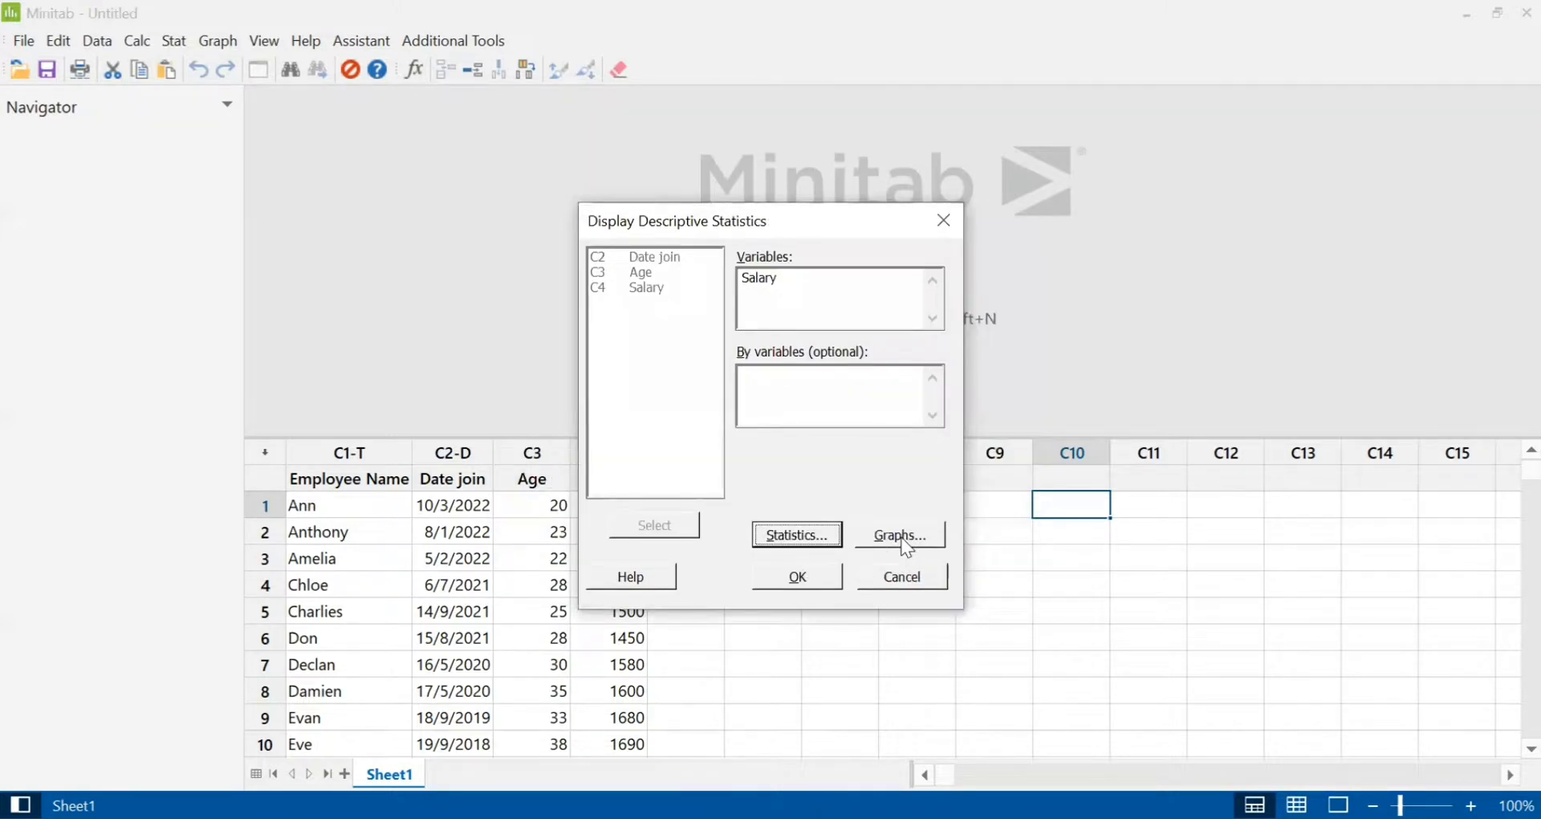
# Add the histogram with normal curve, individual value plot and boxplot to the requested graphs and run the analysis
pyautogui.click(903, 536)
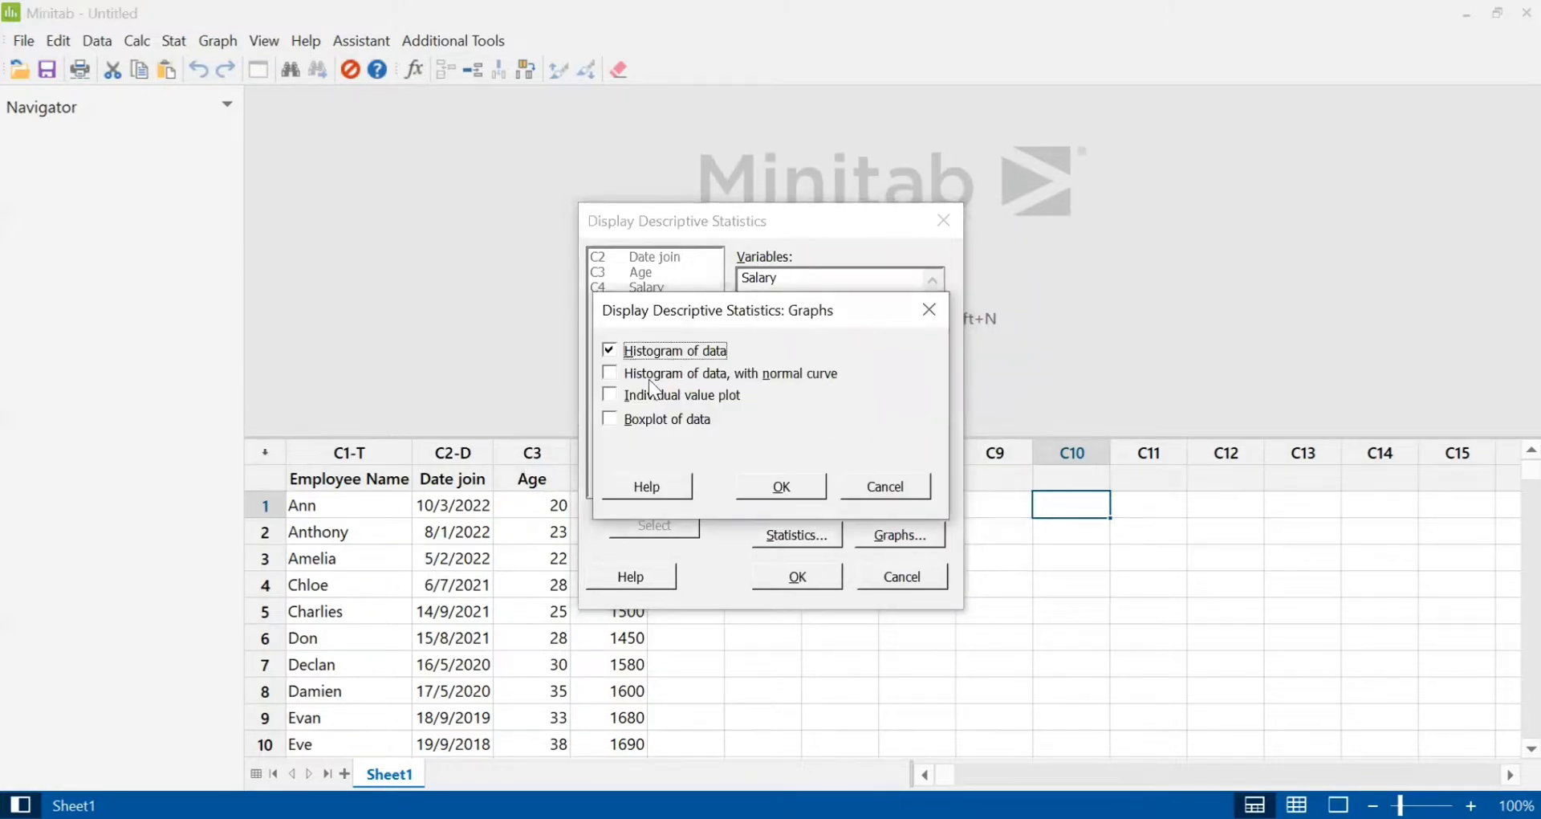
pyautogui.click(648, 376)
pyautogui.click(642, 395)
pyautogui.click(636, 424)
pyautogui.click(805, 495)
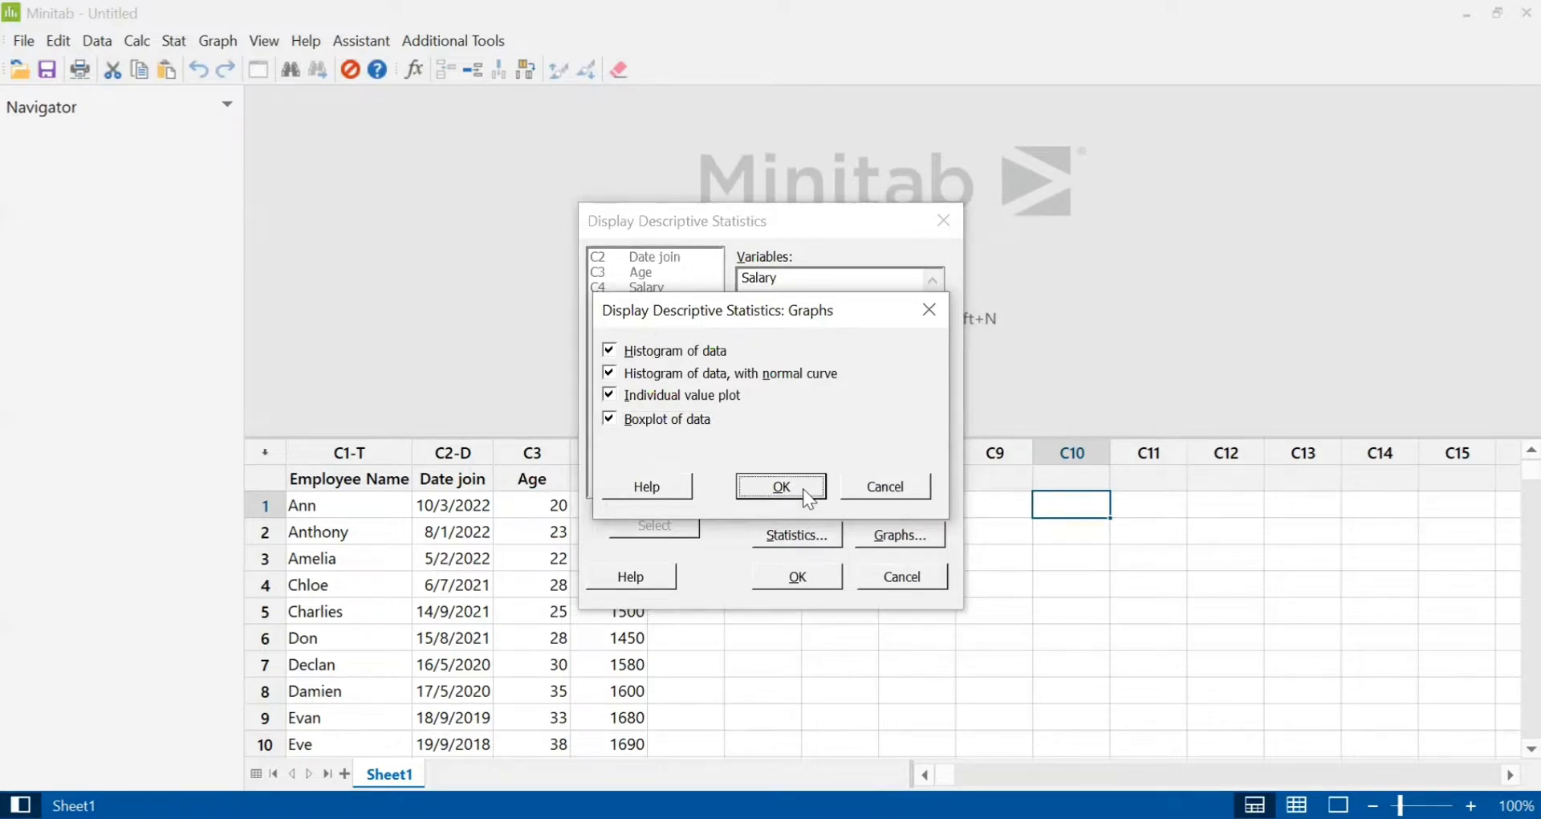
pyautogui.click(827, 584)
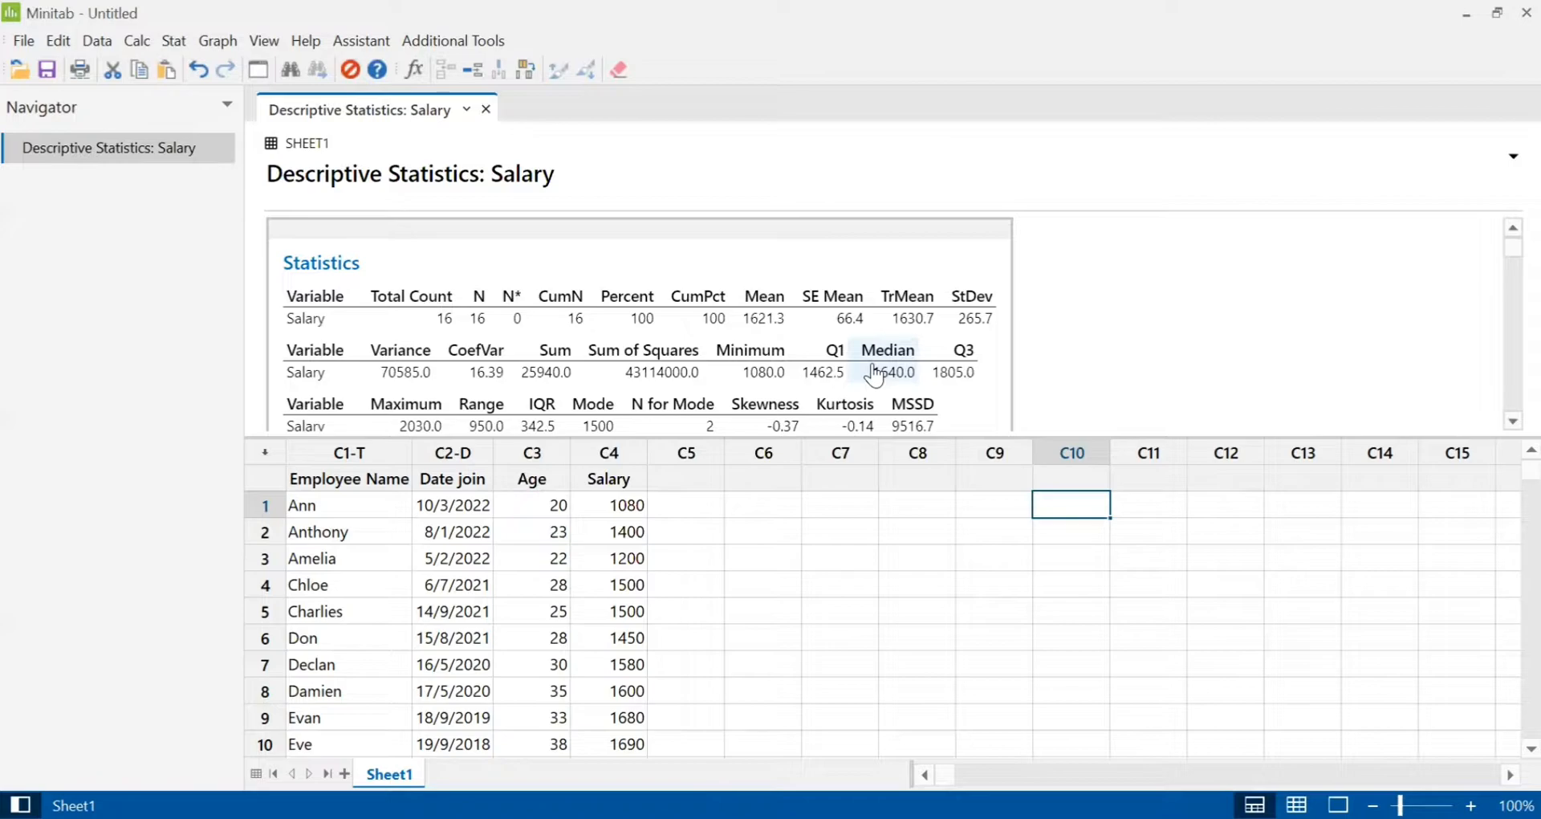
# Enlarge the output area above the worksheet to fit the whole Salary statistics table
pyautogui.scroll(-3, 754, 317)
pyautogui.scroll(3, 755, 317)
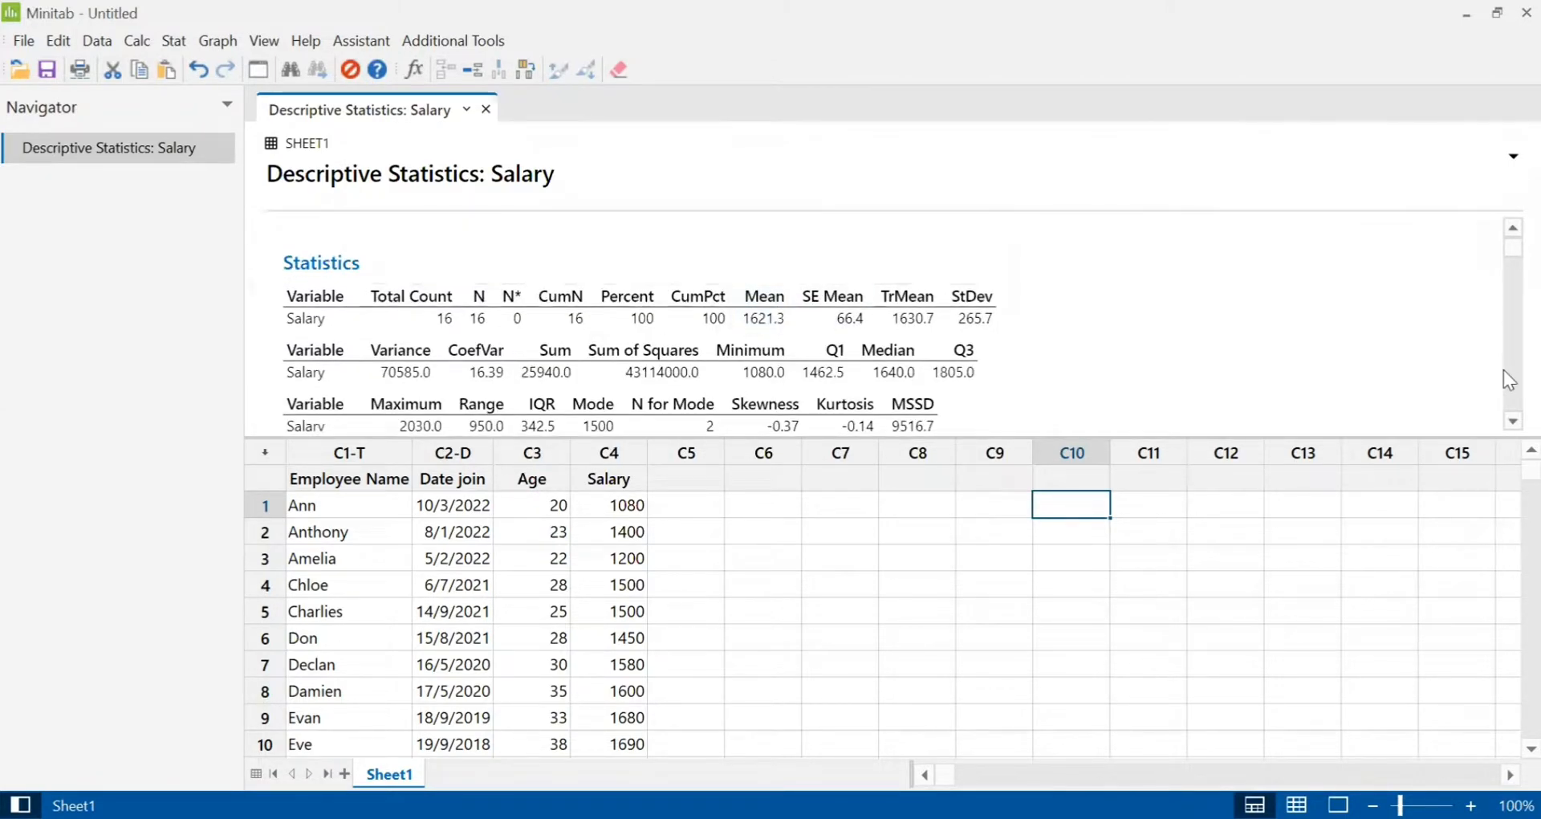
pyautogui.click(1508, 423)
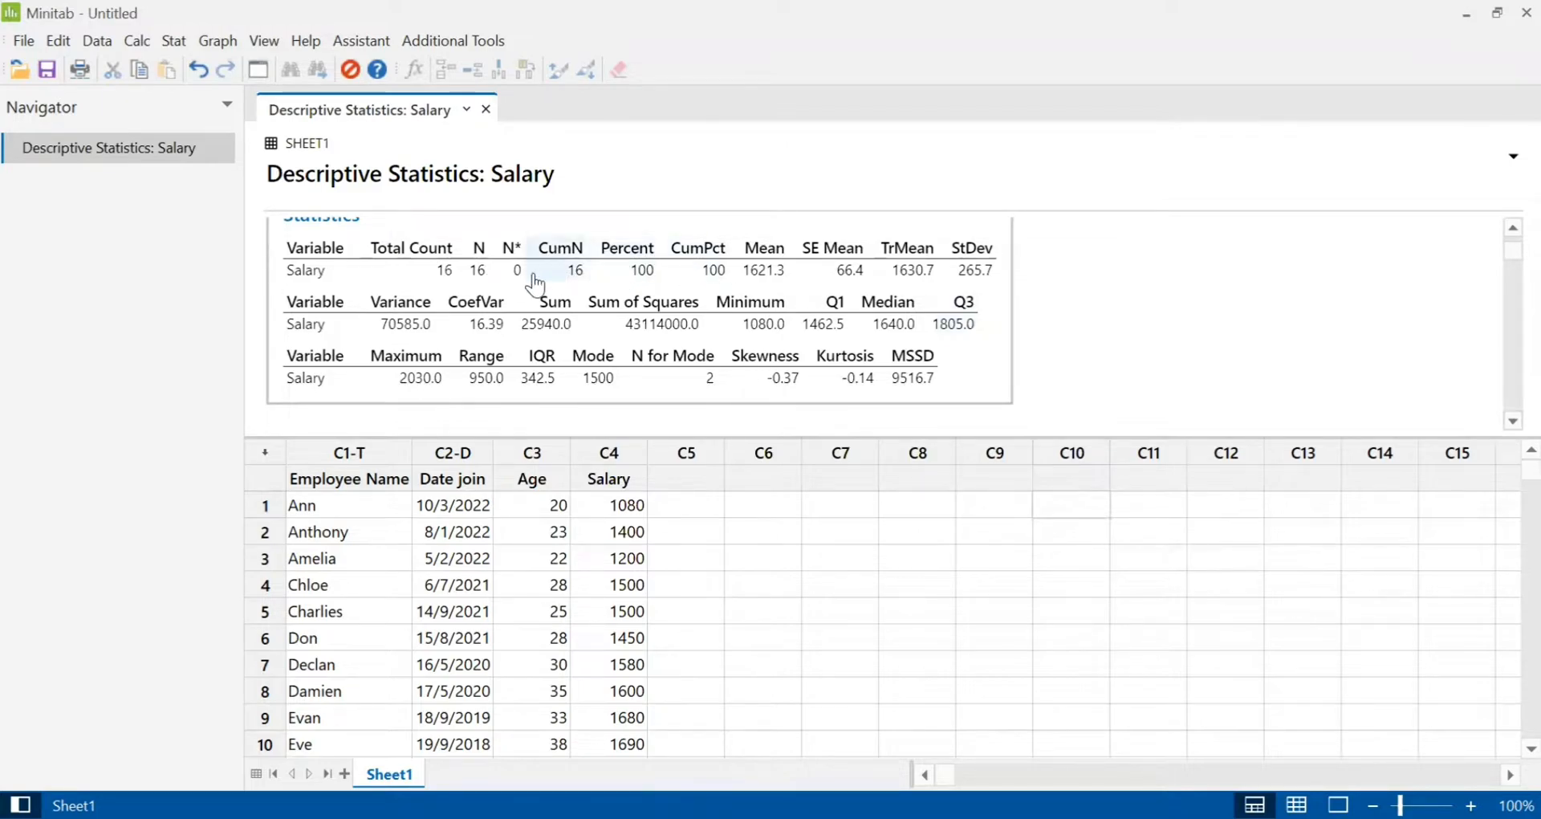
pyautogui.scroll(1, 535, 283)
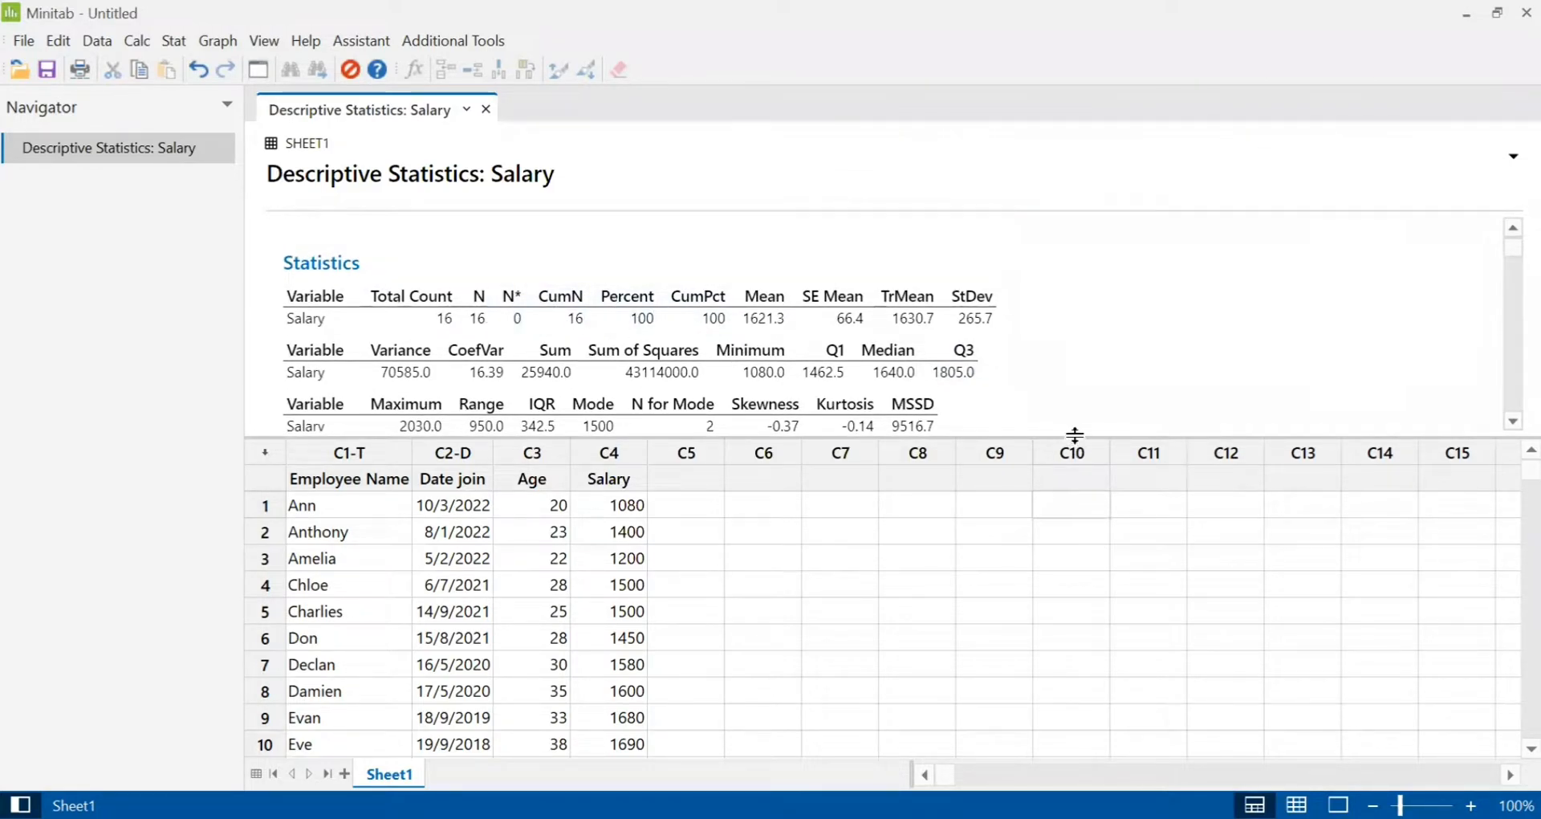
pyautogui.moveTo(1075, 435); pyautogui.dragTo(1083, 583)
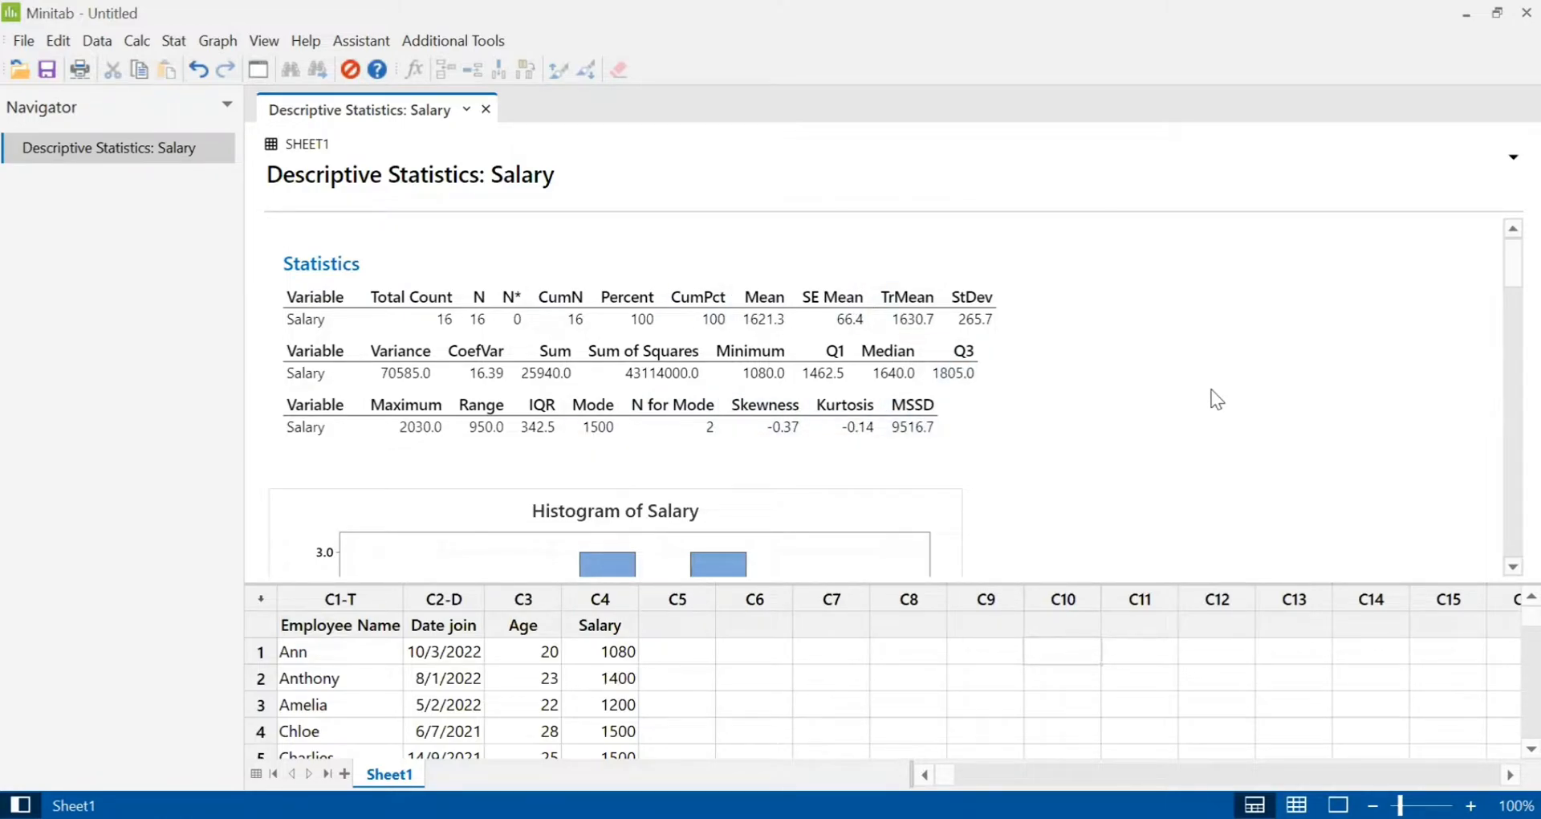
# Examine the Salary statistics table and the histogram of Salary at 80% zoom
pyautogui.scroll(-3, 1208, 388)
pyautogui.scroll(-3, 1206, 389)
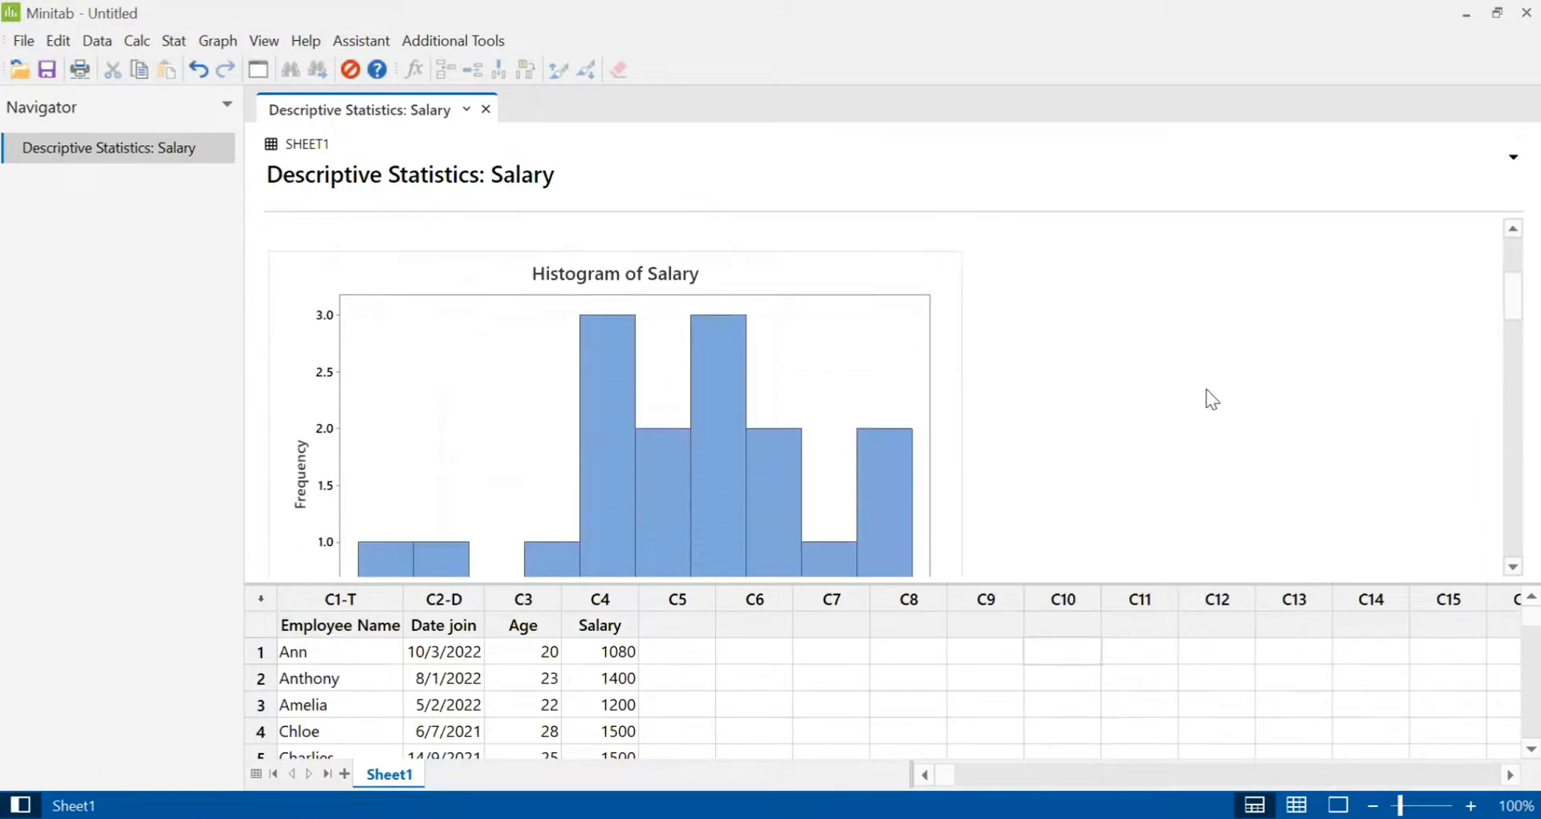
pyautogui.scroll(-3, 821, 426)
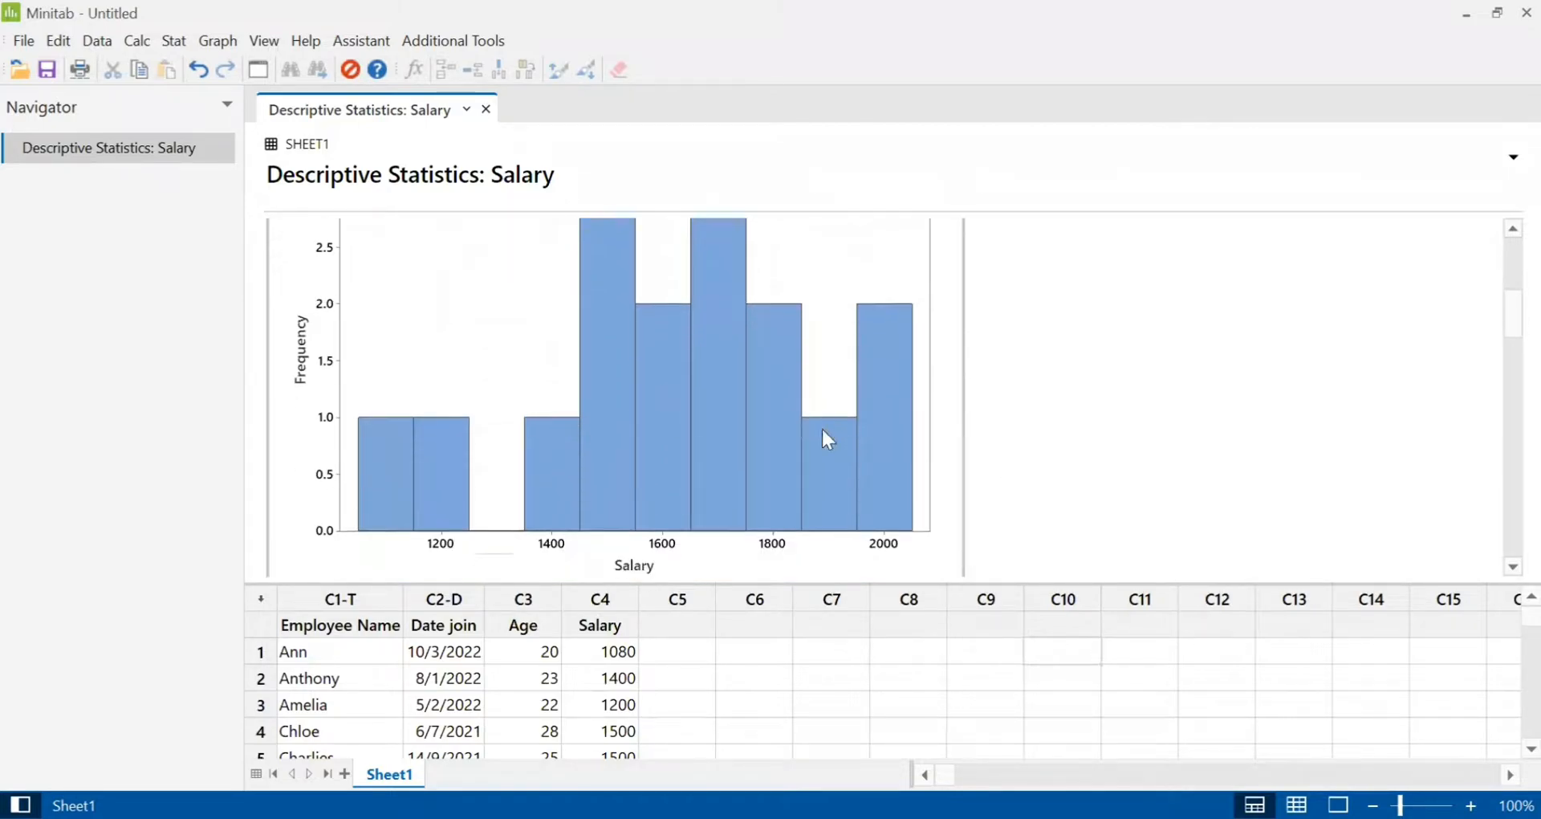
pyautogui.keyDown('ctrl'); pyautogui.scroll(-2, 1091, 447); pyautogui.keyUp('ctrl')
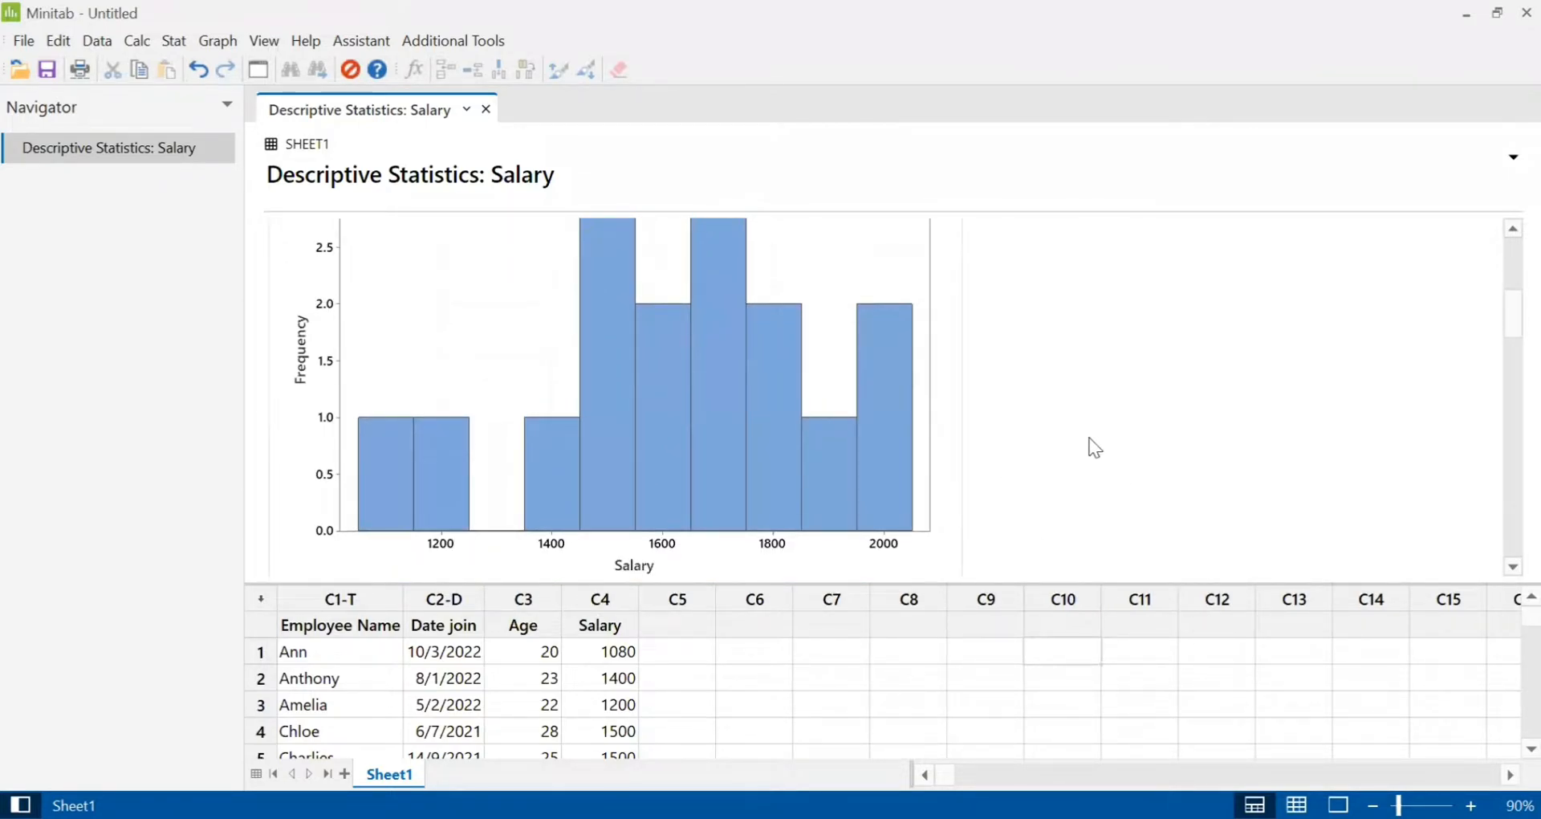
pyautogui.scroll(-2, 1082, 433)
pyautogui.scroll(4, 1080, 432)
pyautogui.scroll(-2, 1081, 431)
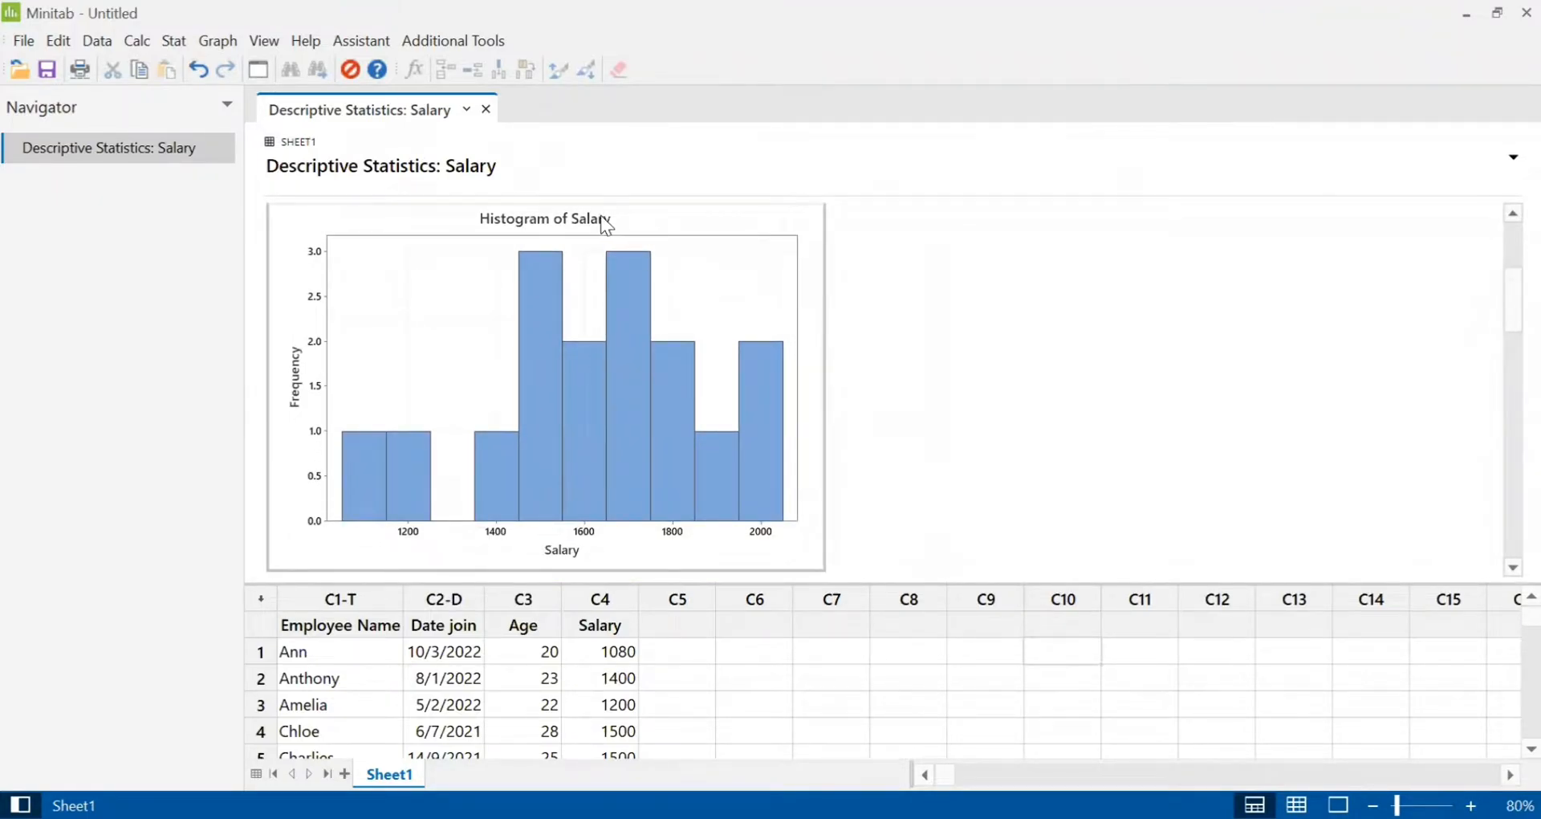
pyautogui.scroll(3, 923, 333)
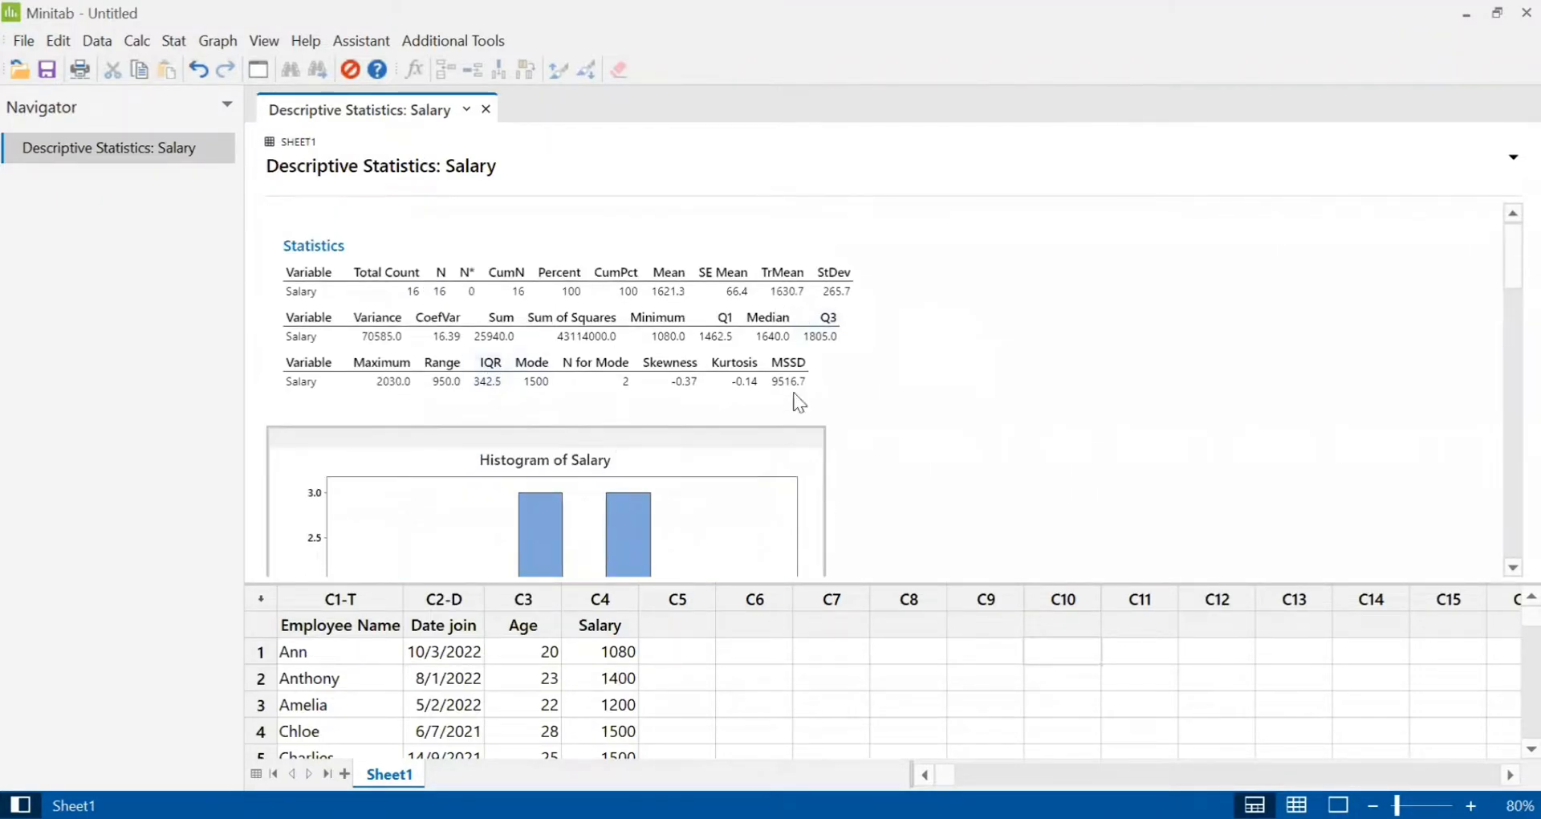
pyautogui.scroll(-1, 794, 385)
pyautogui.scroll(-1, 782, 369)
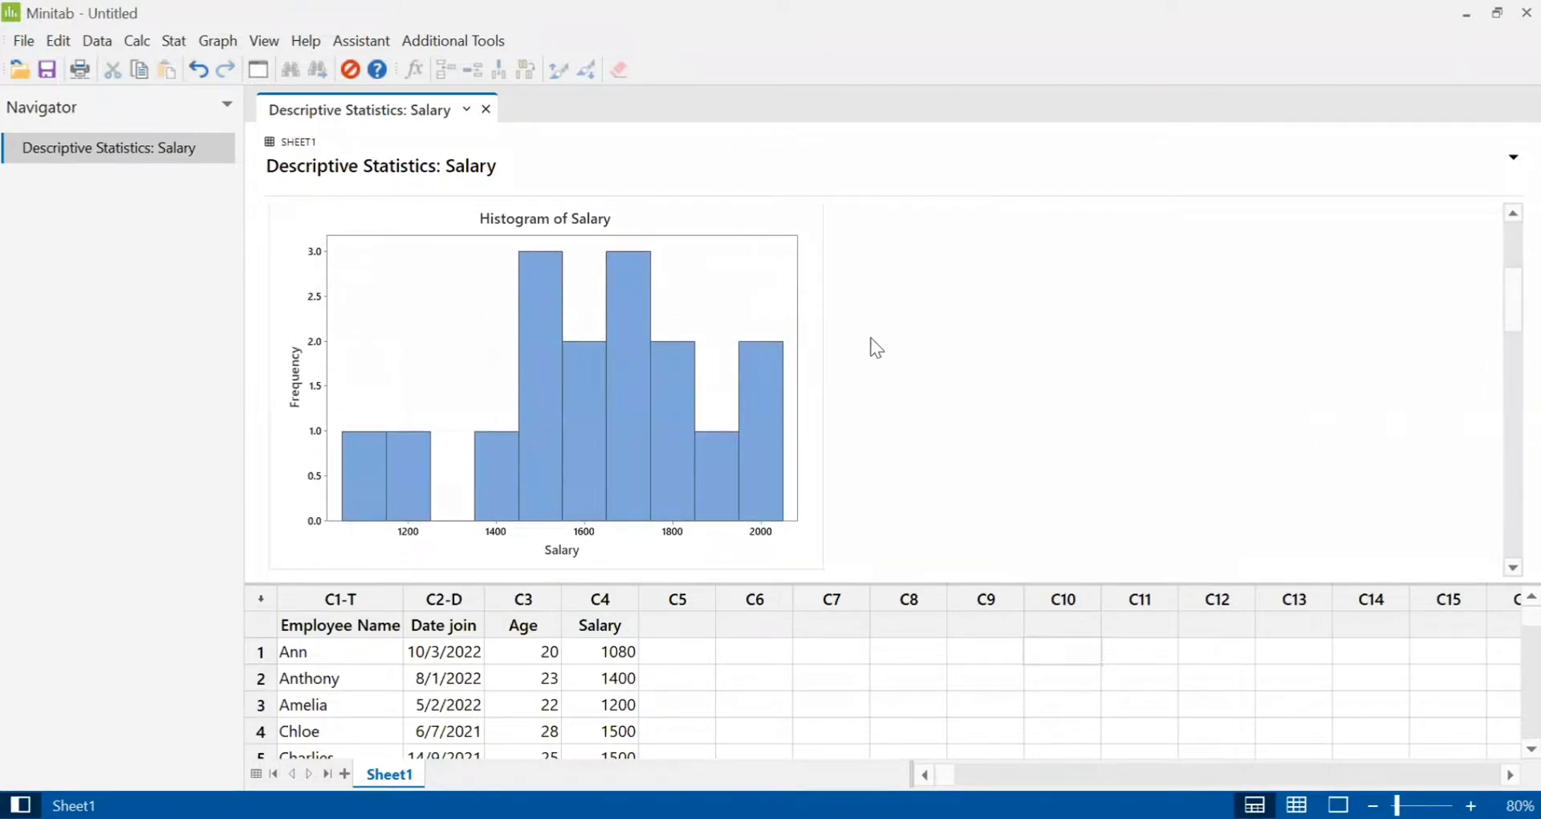
# Review the Salary histogram with normal curve, individual value plot and boxplot, and return to the statistics table
pyautogui.scroll(-3, 872, 339)
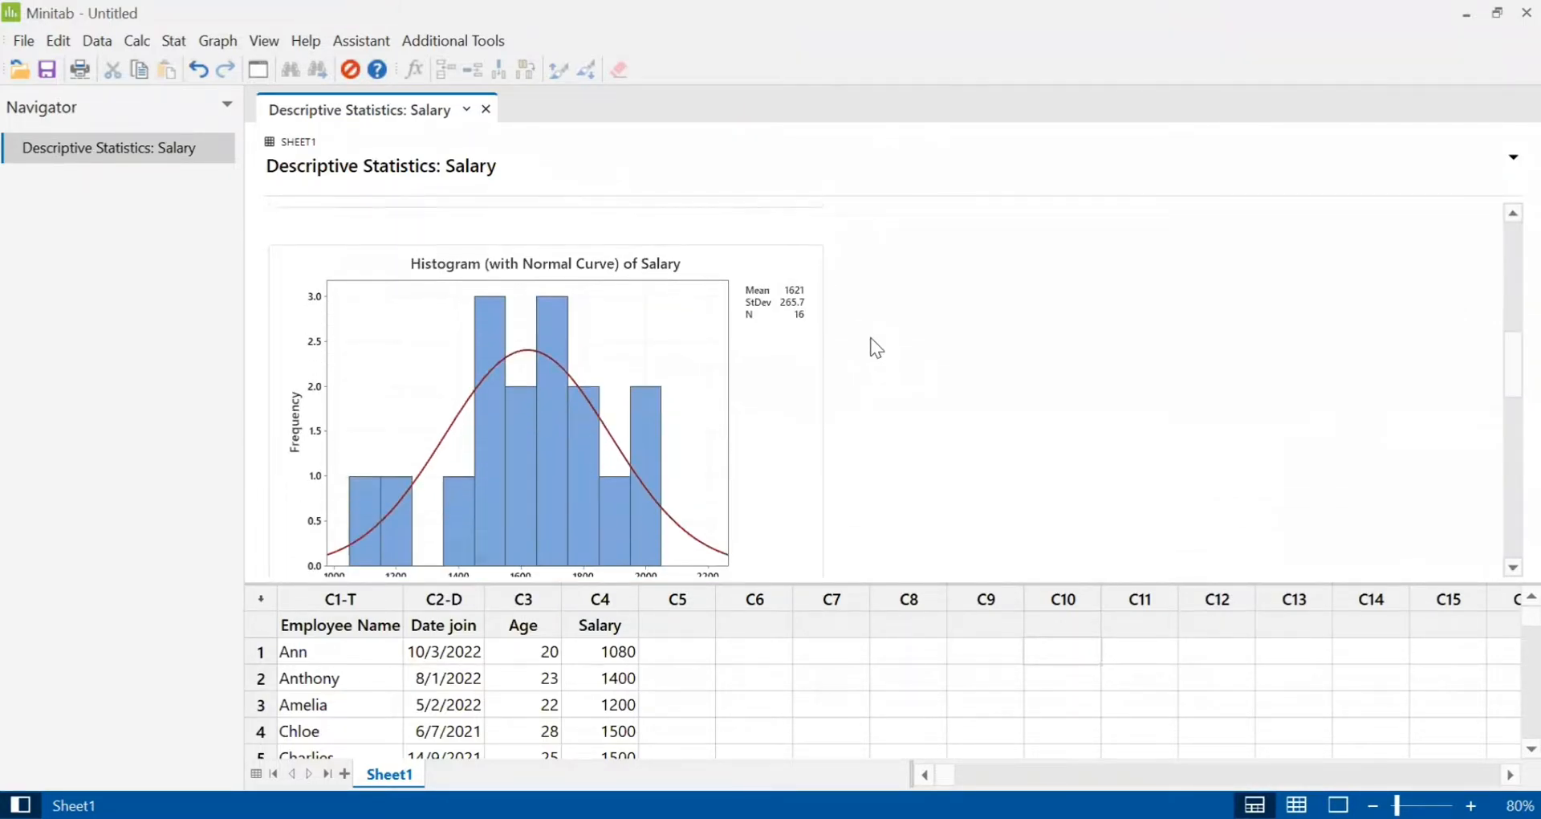
pyautogui.scroll(-1, 726, 285)
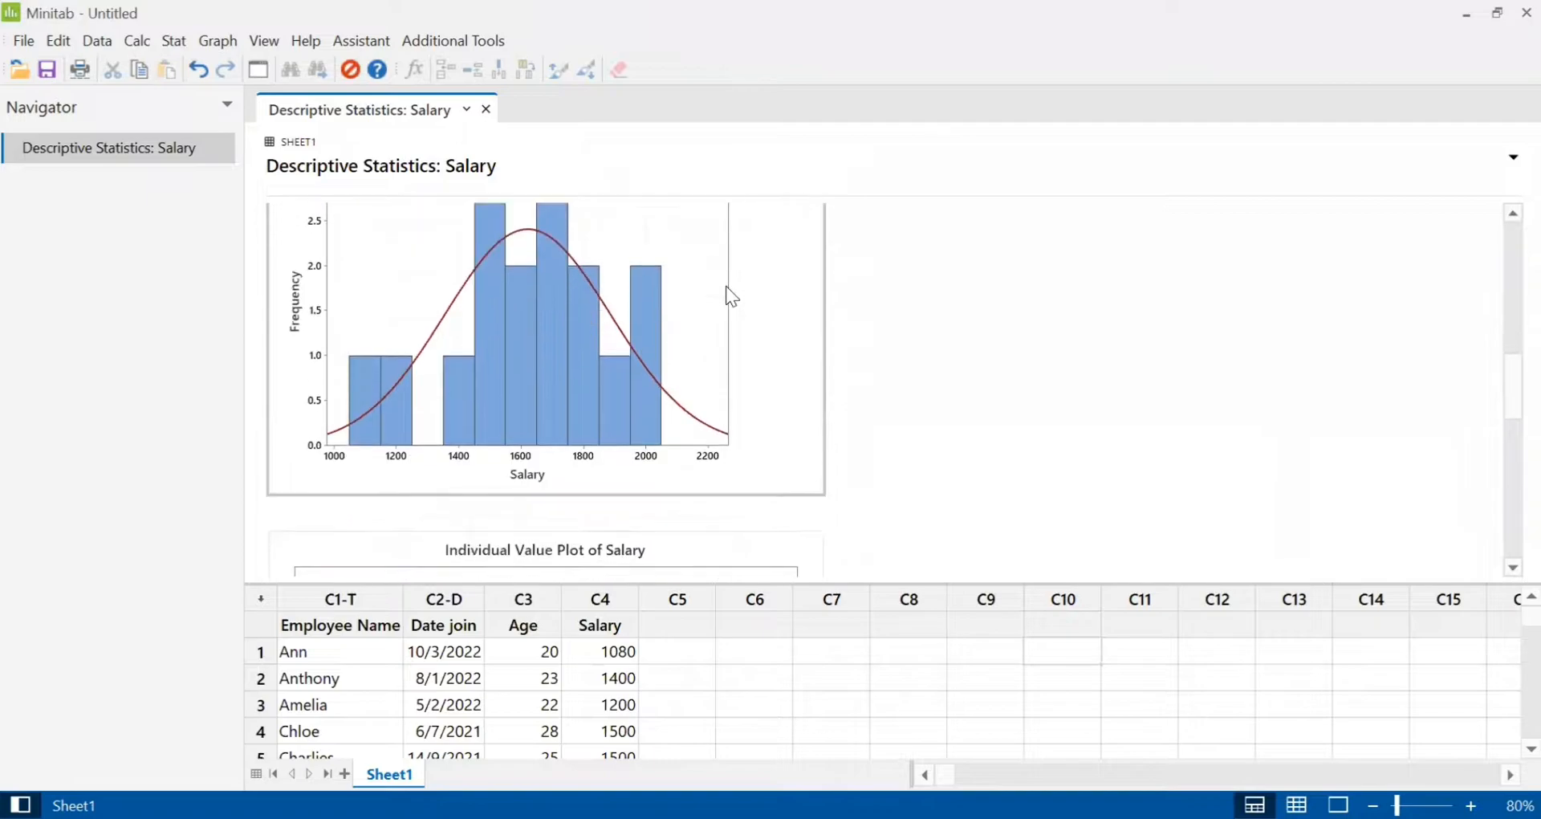
pyautogui.scroll(1, 726, 285)
pyautogui.scroll(-4, 901, 334)
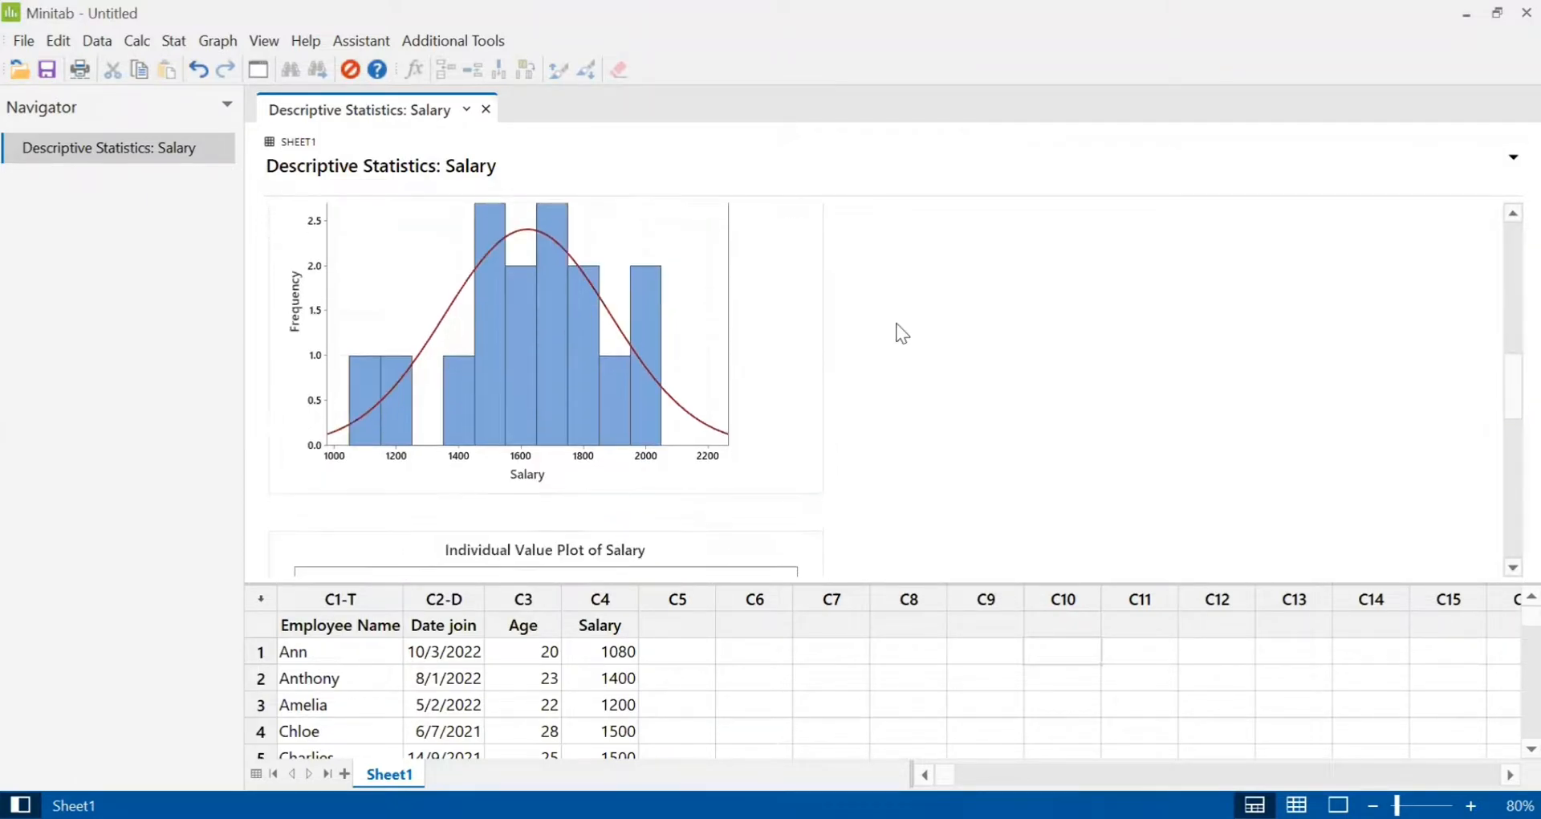
pyautogui.scroll(2, 897, 323)
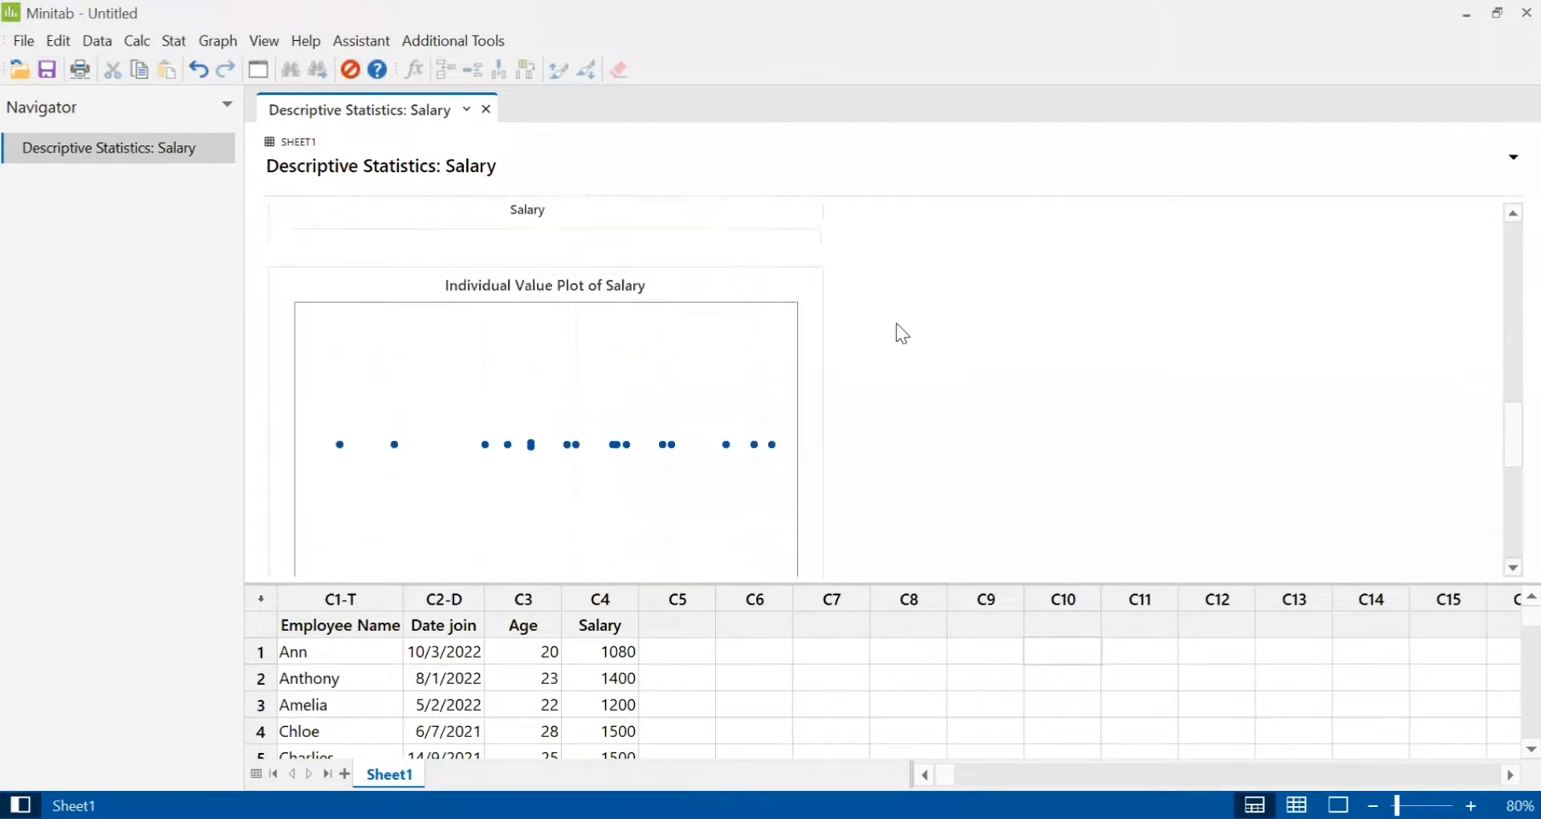
pyautogui.moveTo(1504, 426); pyautogui.dragTo(1509, 443)
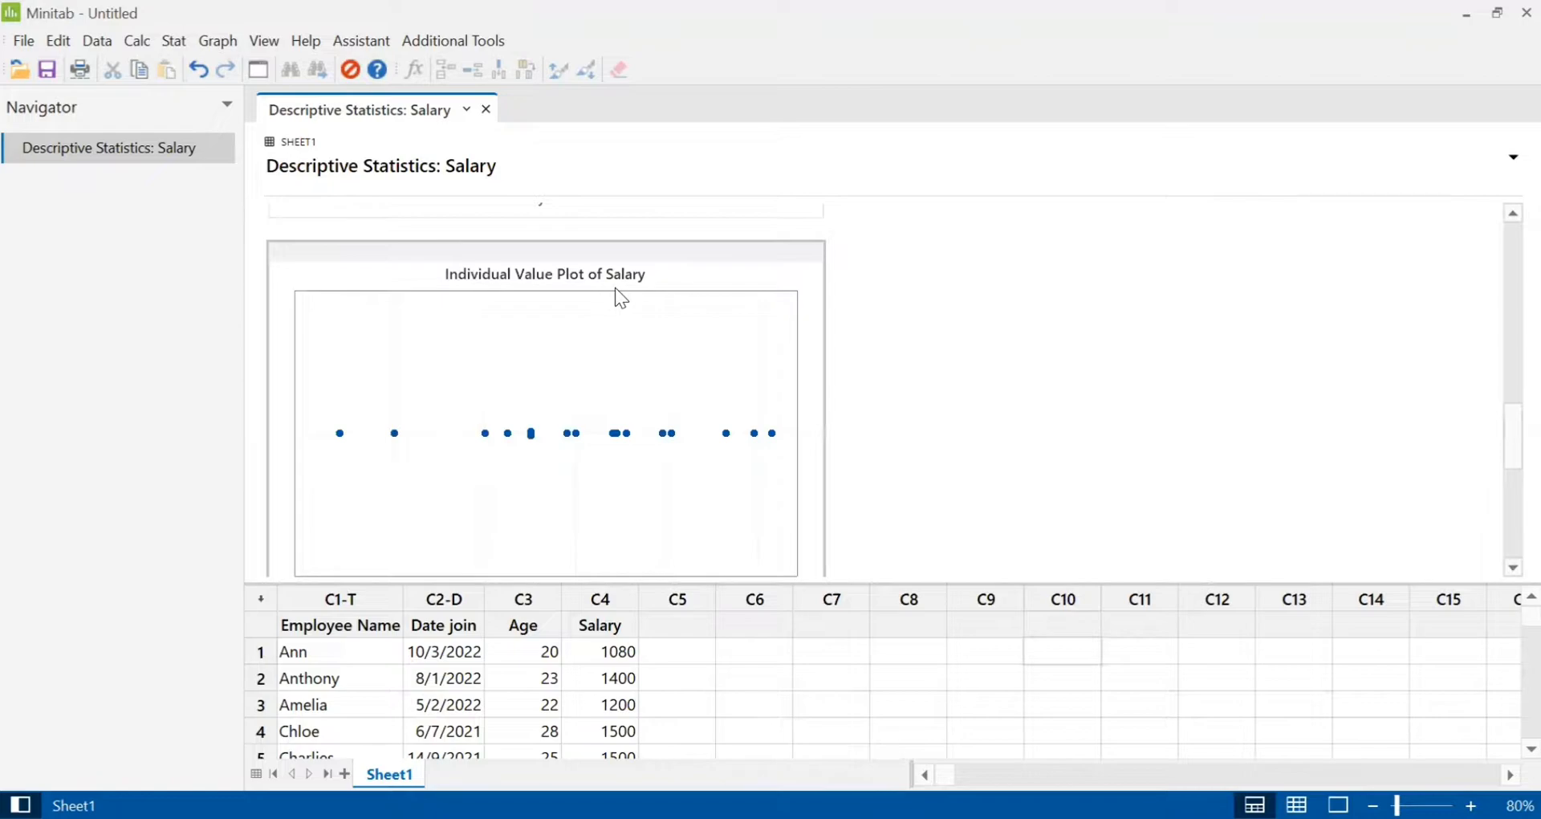
pyautogui.moveTo(1504, 426); pyautogui.dragTo(1509, 522)
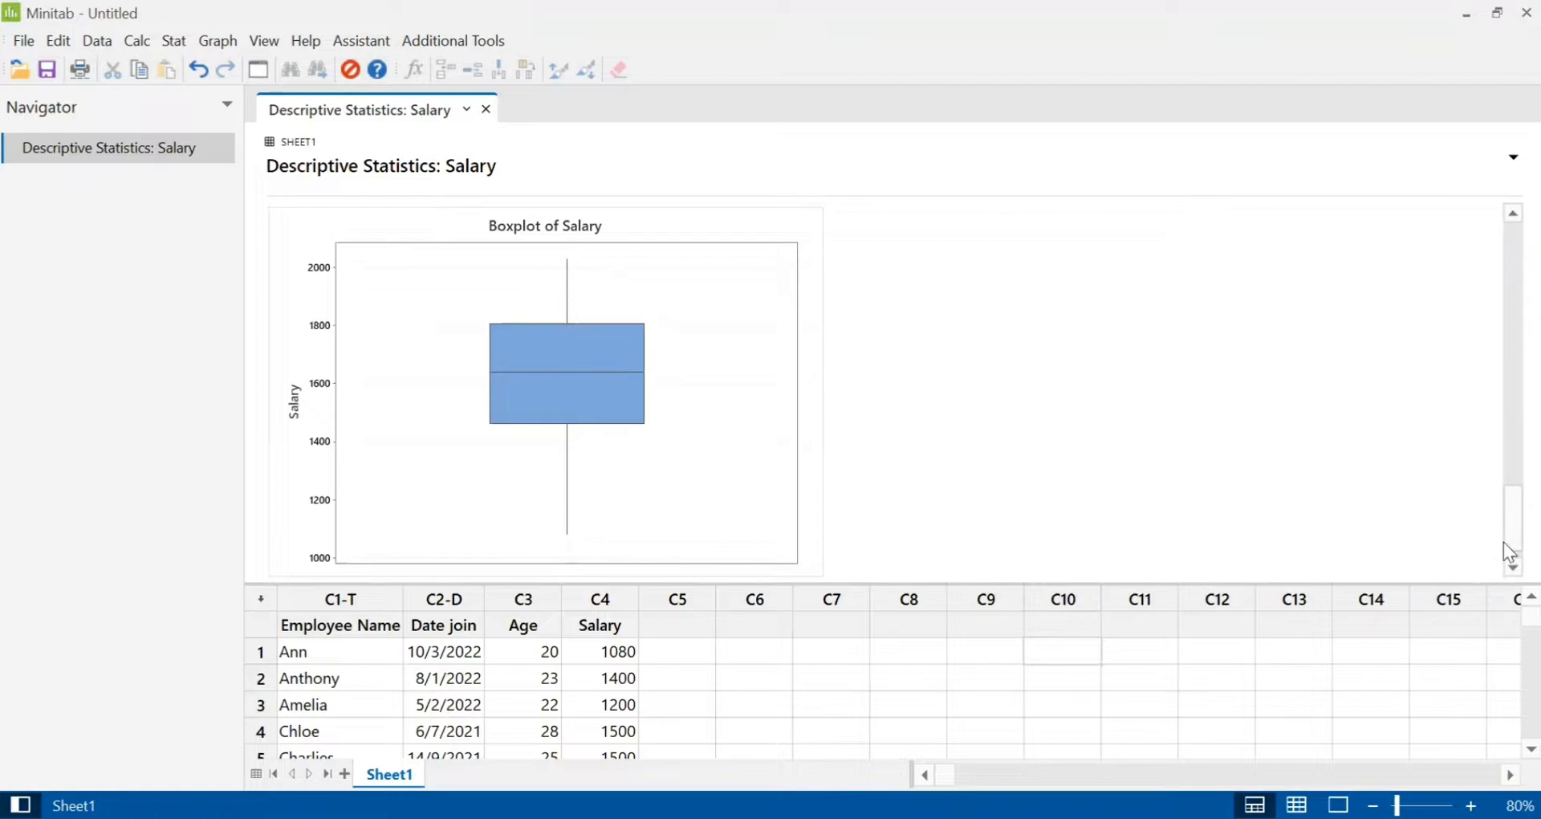
pyautogui.moveTo(1505, 541); pyautogui.dragTo(1499, 222)
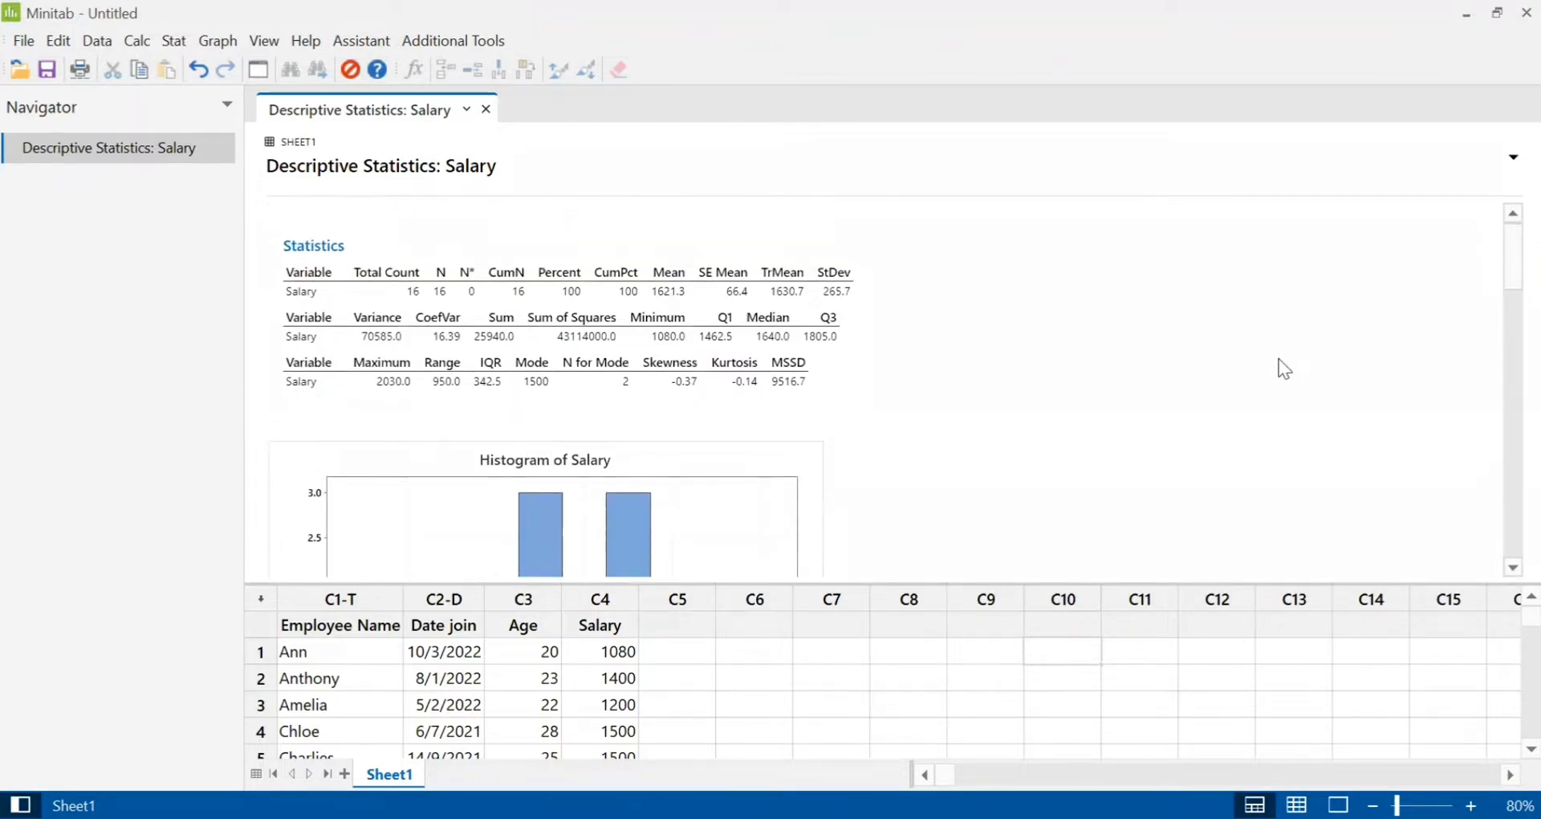